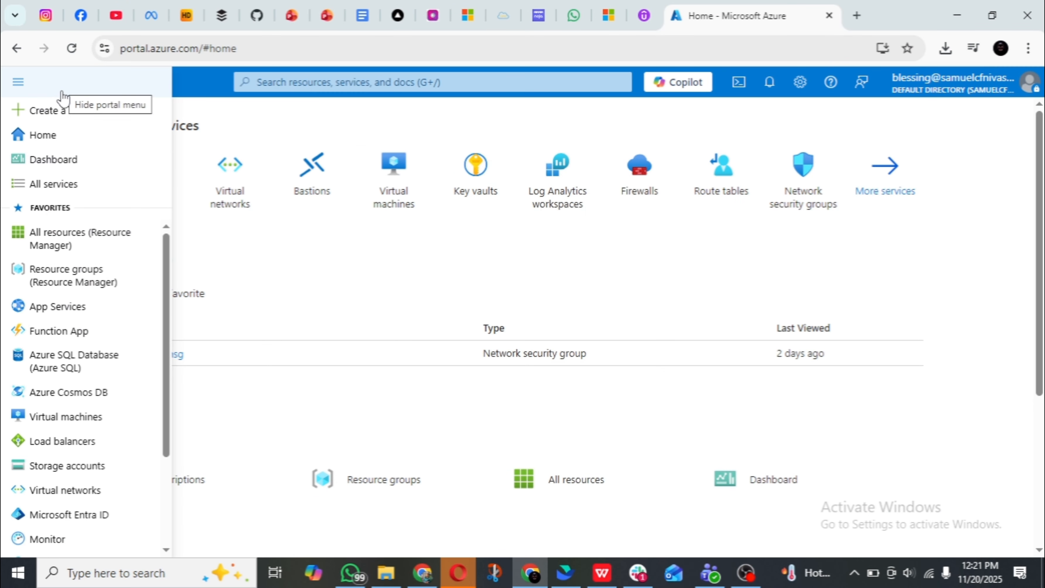
Create a resource group named RG-keyvault in the East US region under the Microsoft Azure Sponsorship subscription
{"action": "left_click", "coordinate": [101, 276]}
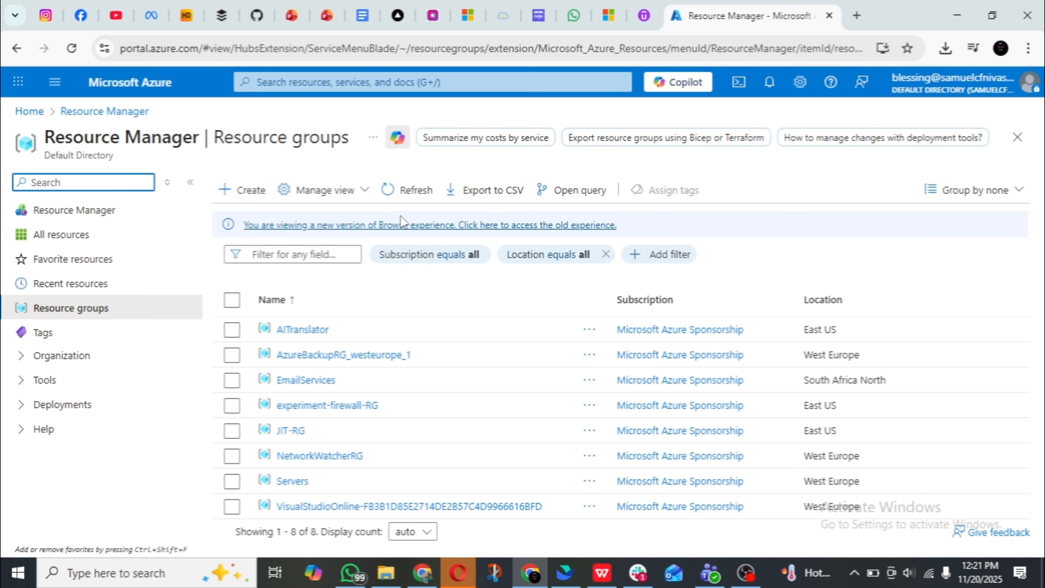
{"action": "left_click", "coordinate": [243, 190]}
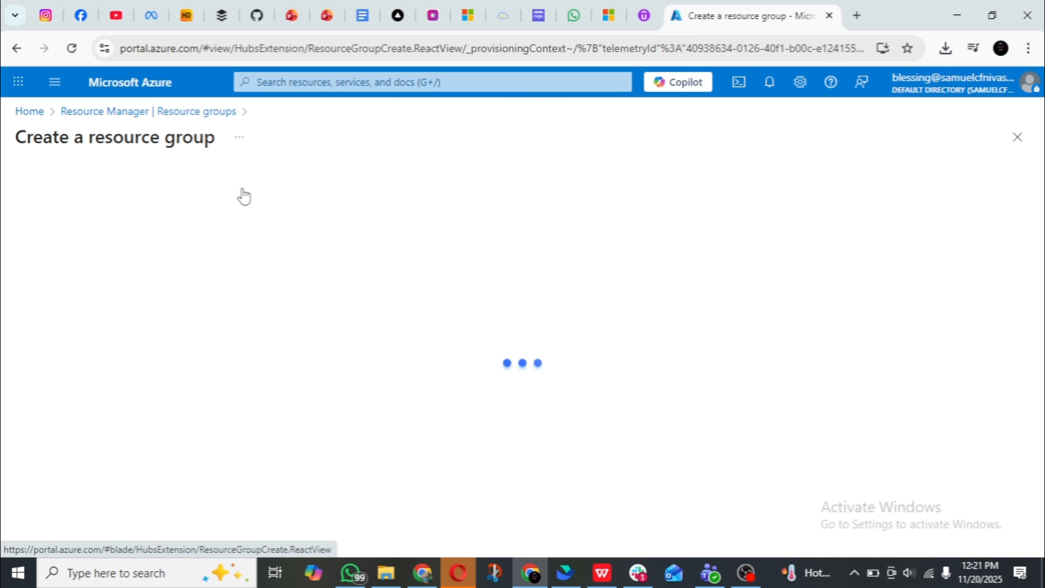
{"action": "left_click", "coordinate": [274, 321]}
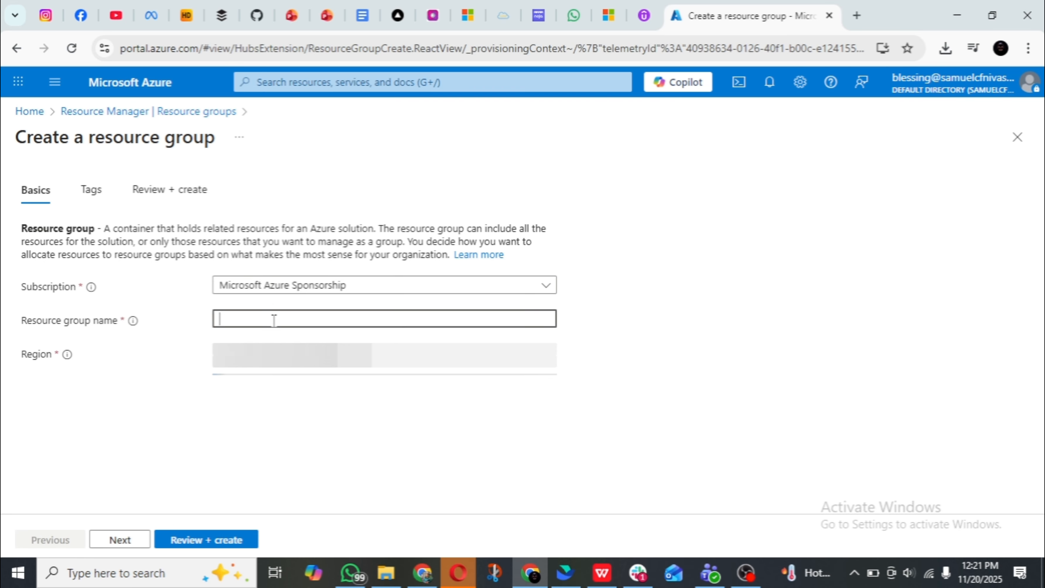
{"action": "type", "text": "RG"}
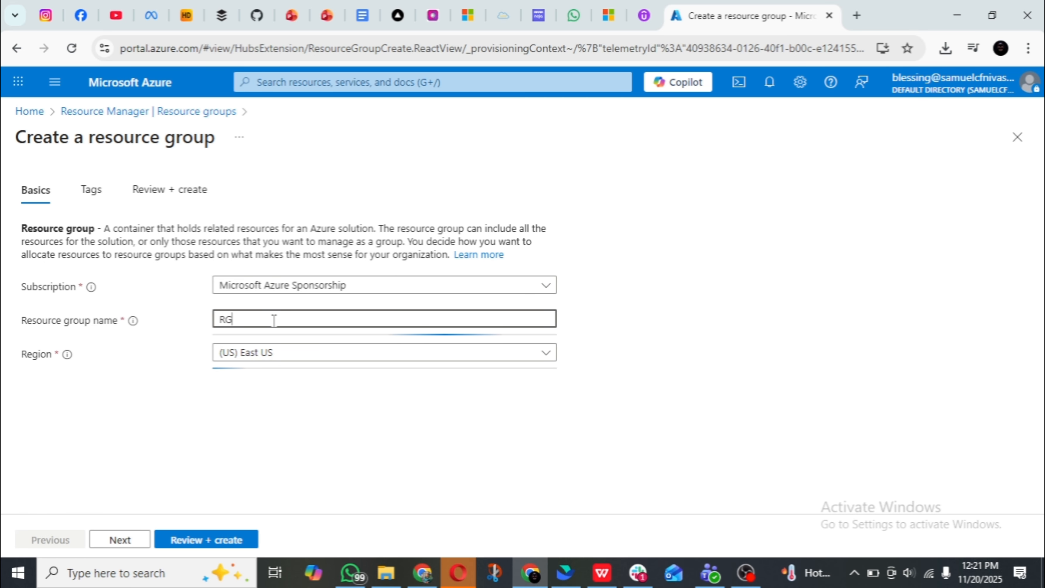
{"action": "type", "text": "-key"}
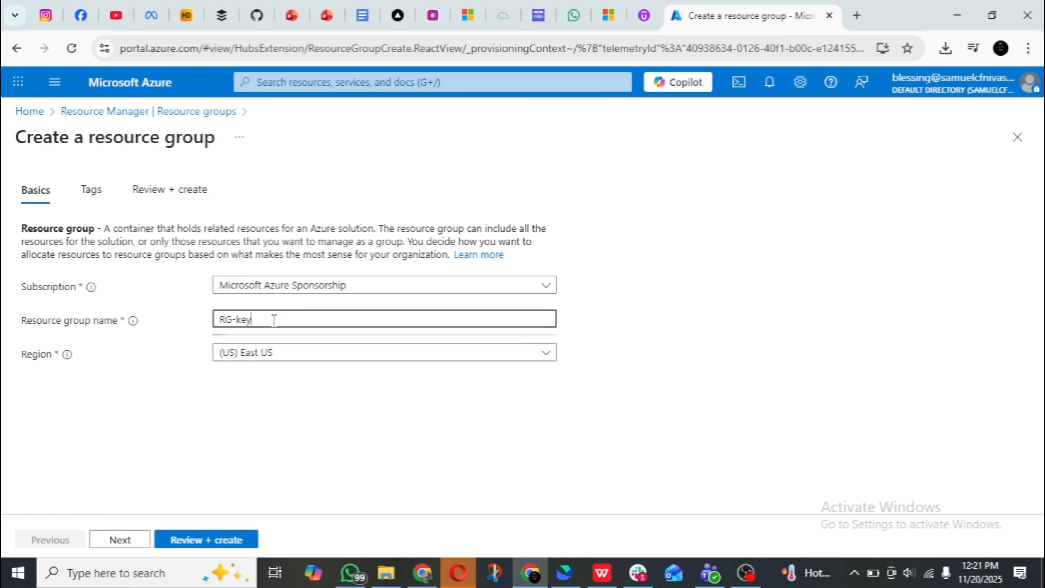
{"action": "type", "text": "vault"}
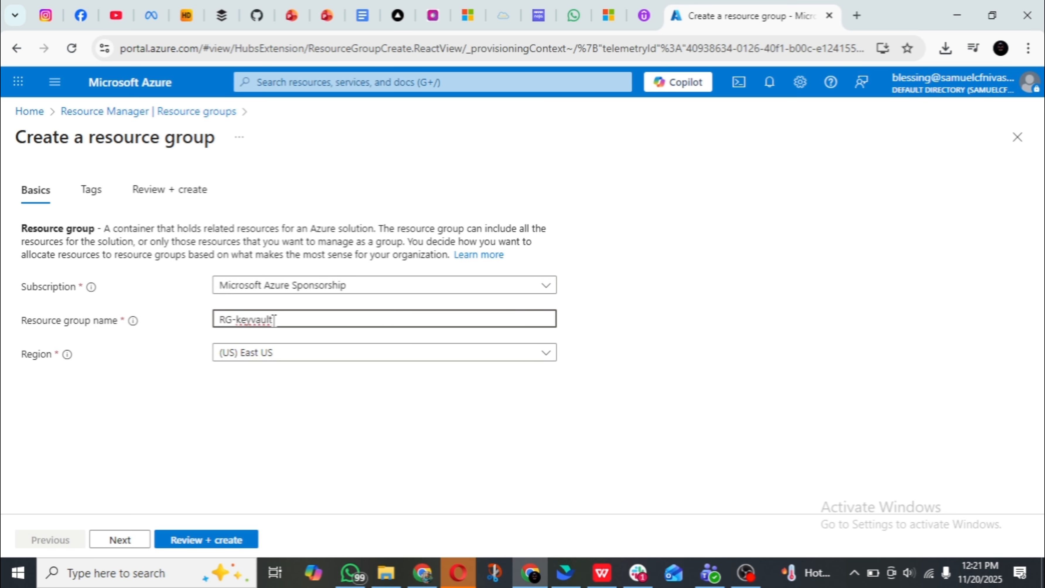
{"action": "left_click", "coordinate": [222, 543]}
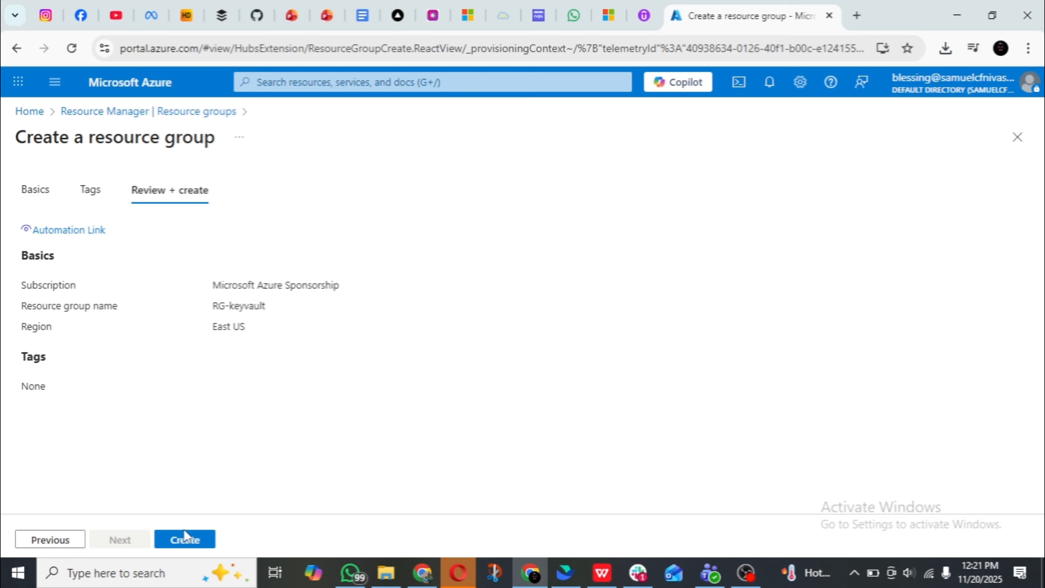
{"action": "left_click", "coordinate": [184, 538]}
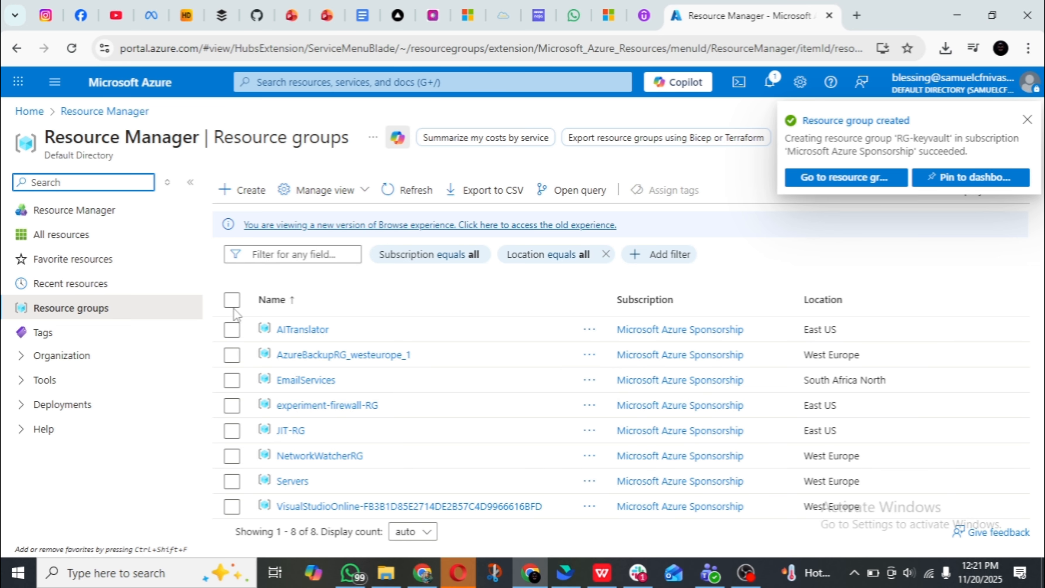
Search for the Key vaults service and start creating a new key vault
{"action": "left_click", "coordinate": [424, 84]}
{"action": "type", "text": "k"}
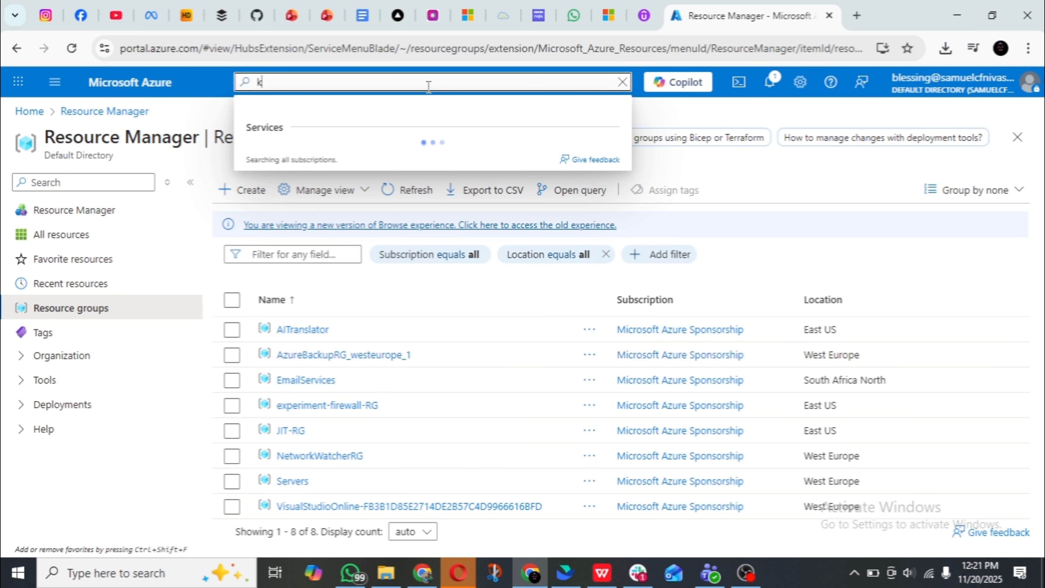
{"action": "type", "text": "ey"}
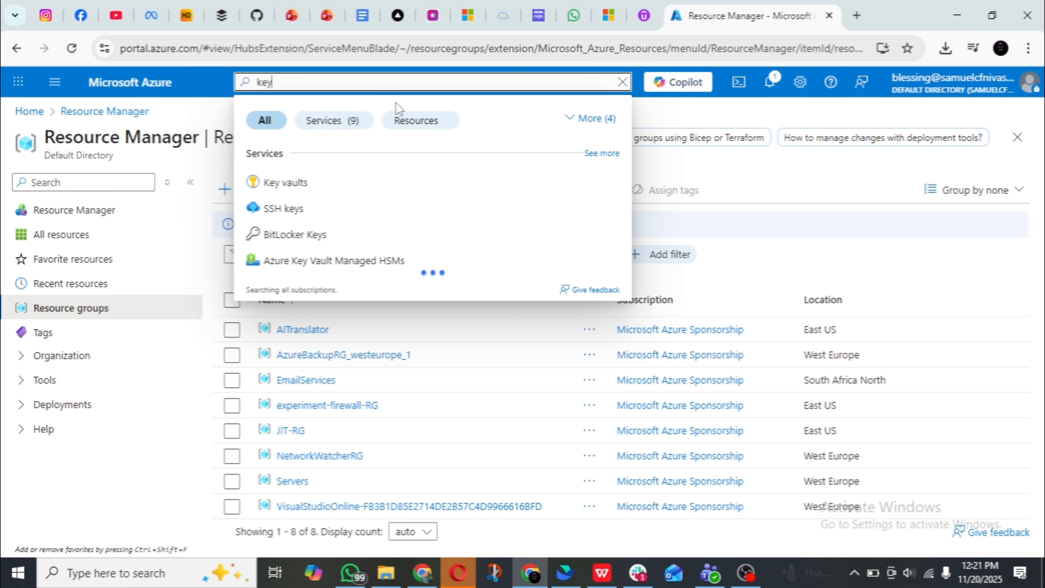
{"action": "left_click", "coordinate": [374, 182]}
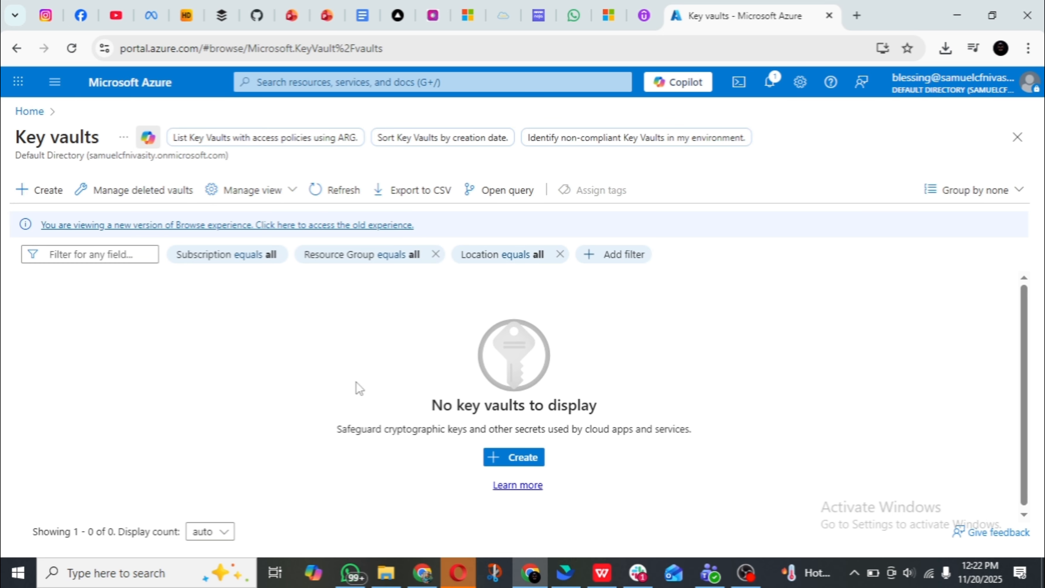
{"action": "left_click", "coordinate": [48, 193]}
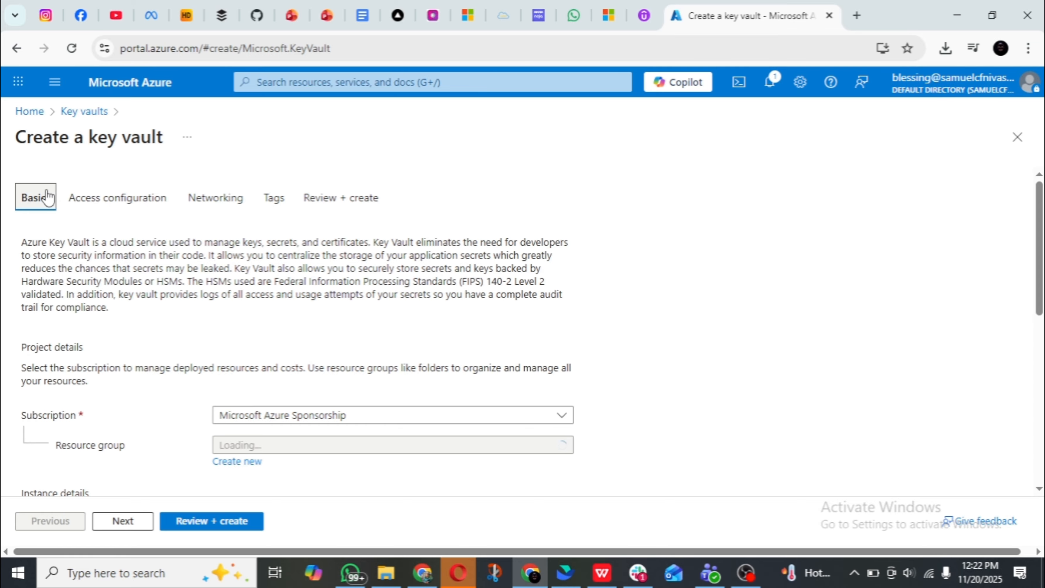
Assign the new key vault to the existing RG-keyvault resource group
{"action": "scroll", "coordinate": [99, 226], "scroll_direction": "down", "scroll_amount": 2}
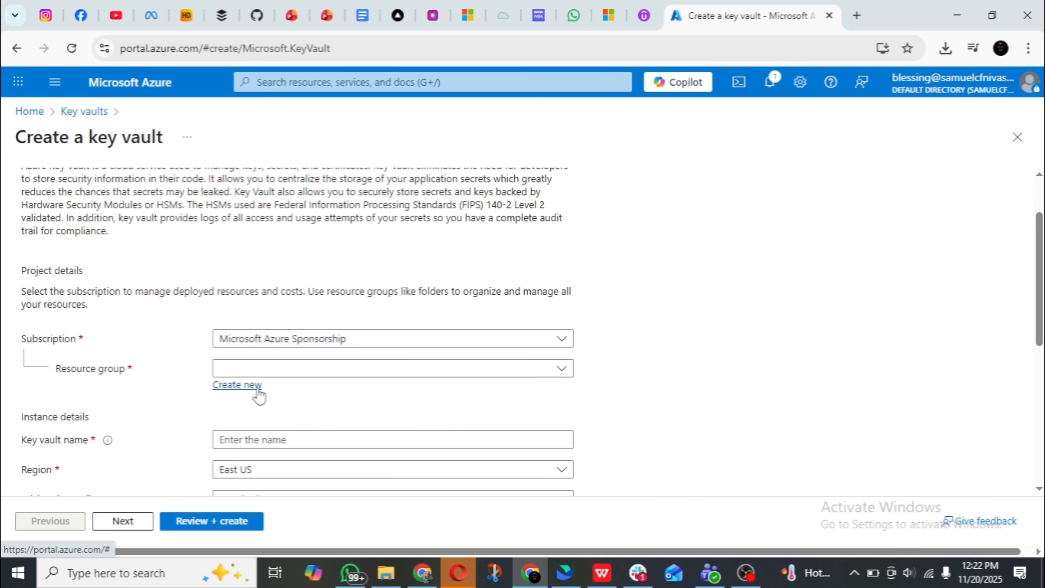
{"action": "left_click", "coordinate": [233, 395]}
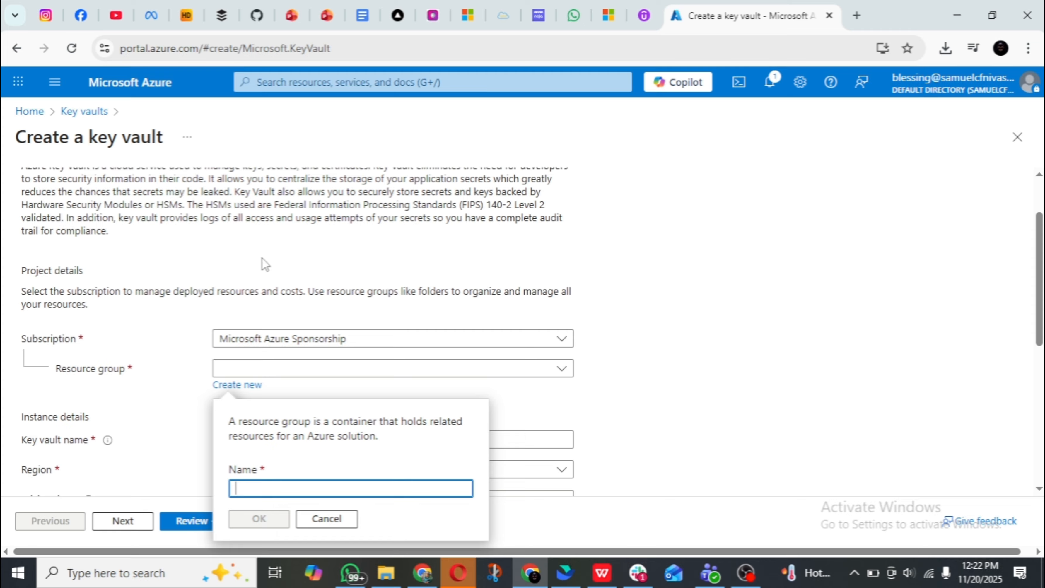
{"action": "key", "text": "Escape"}
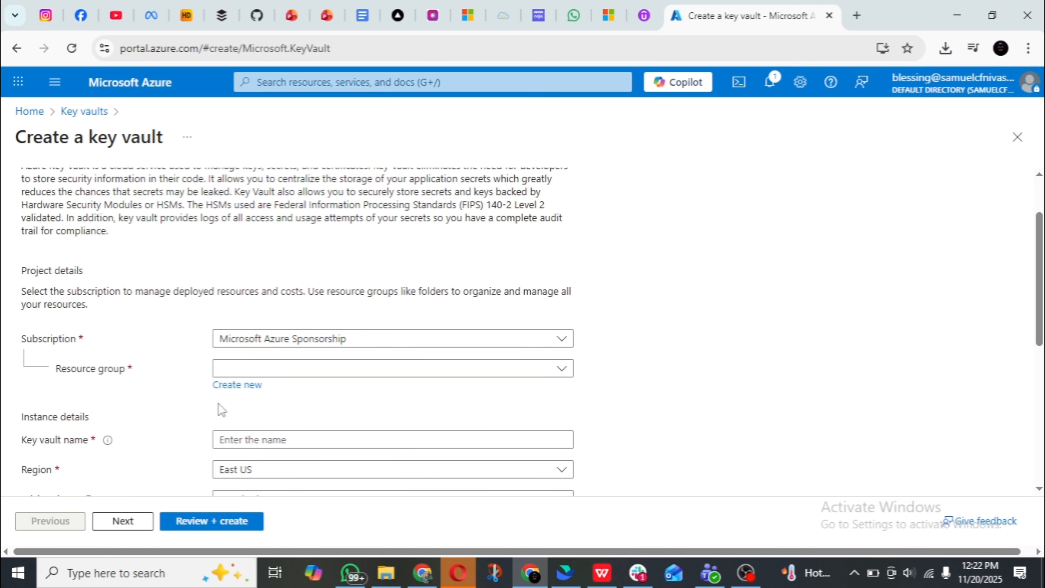
{"action": "left_click", "coordinate": [339, 369]}
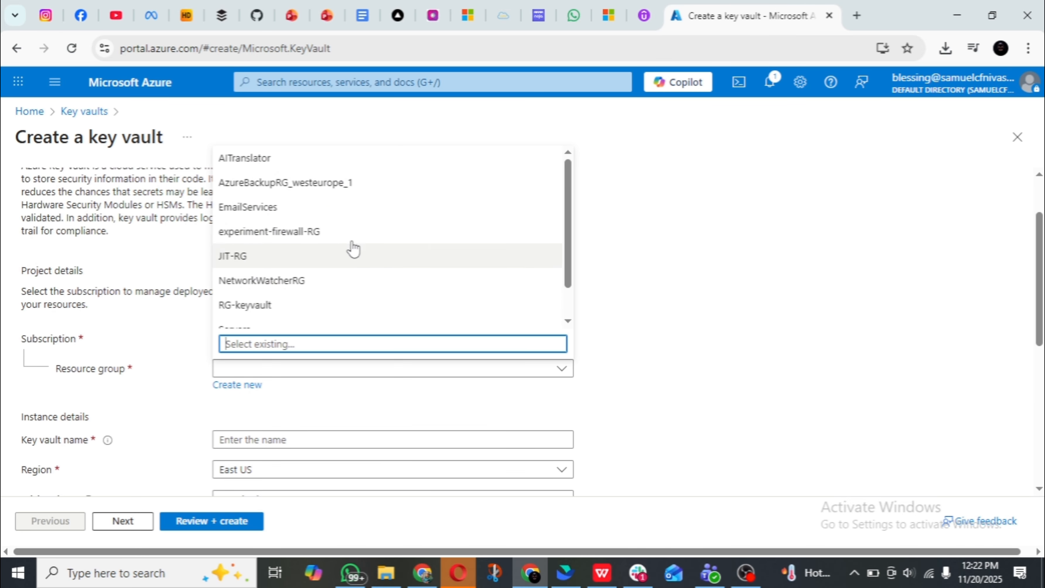
{"action": "scroll", "coordinate": [354, 230], "scroll_direction": "down", "scroll_amount": 3}
{"action": "left_click", "coordinate": [262, 280]}
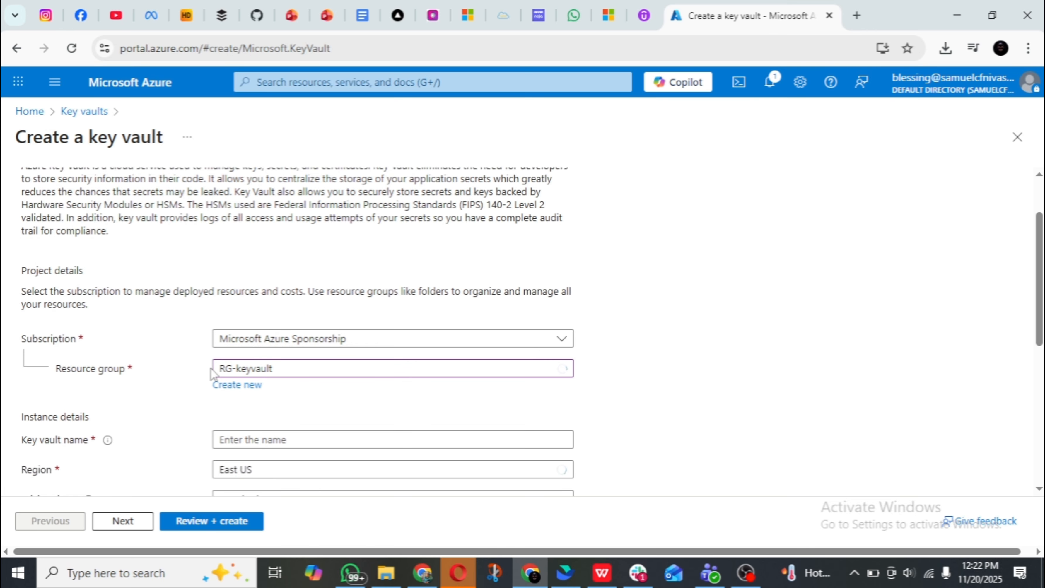
Enter ACG-keyvault as the key vault name in the instance details
{"action": "scroll", "coordinate": [276, 336], "scroll_direction": "down", "scroll_amount": 3}
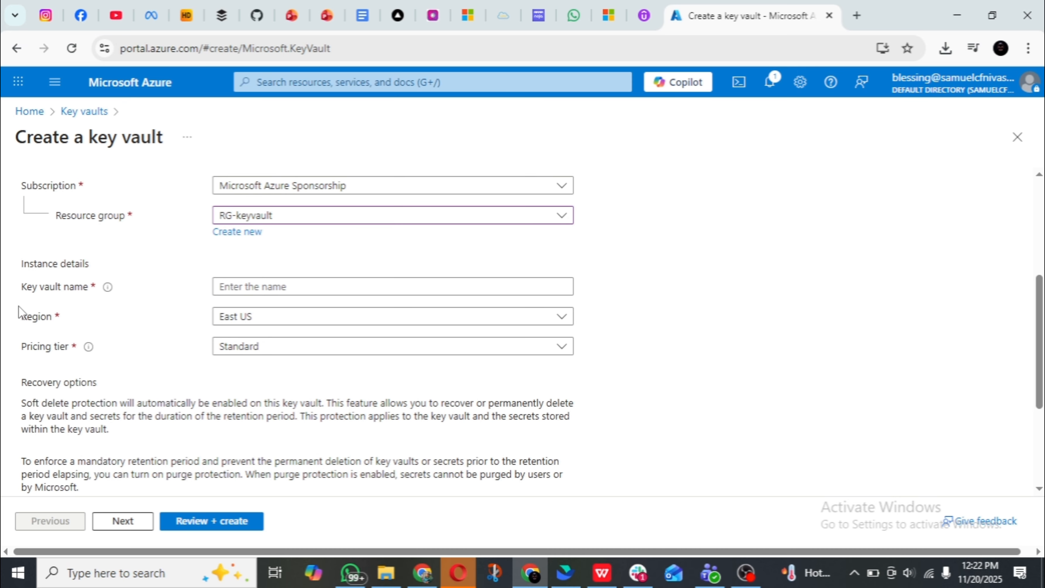
{"action": "left_click", "coordinate": [280, 285]}
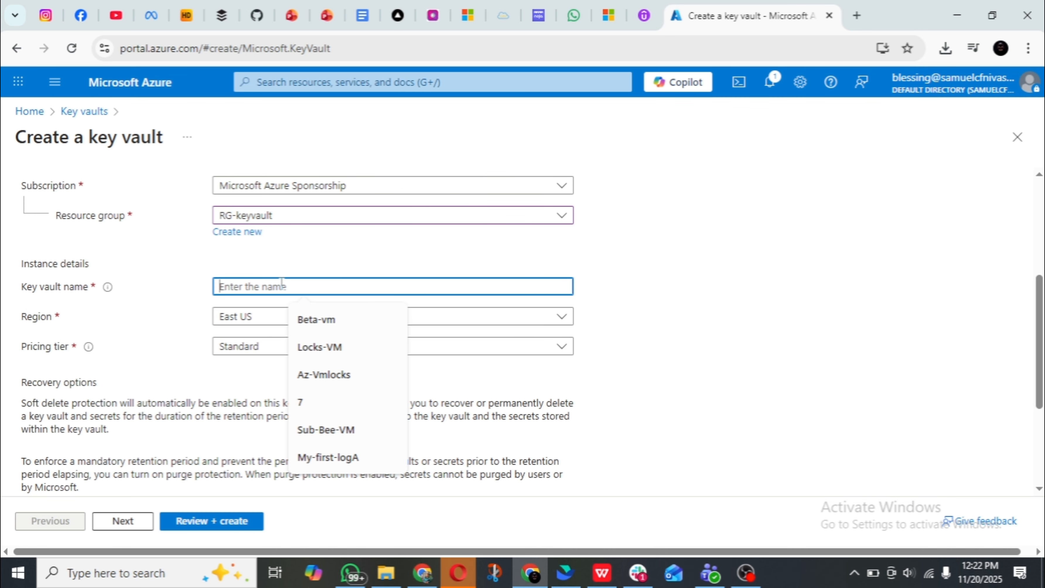
{"action": "type", "text": "ACG"}
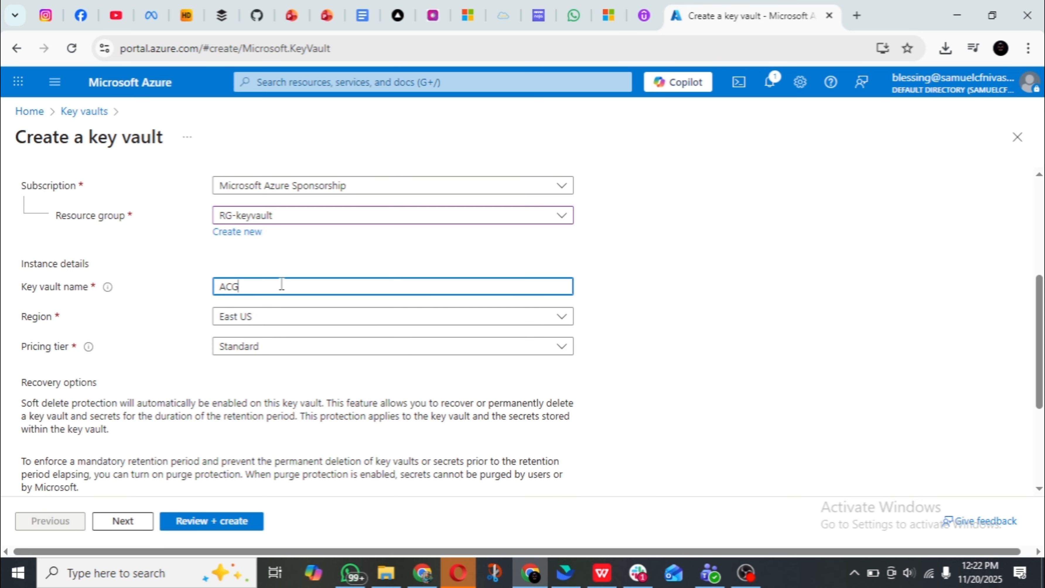
{"action": "type", "text": "-key"}
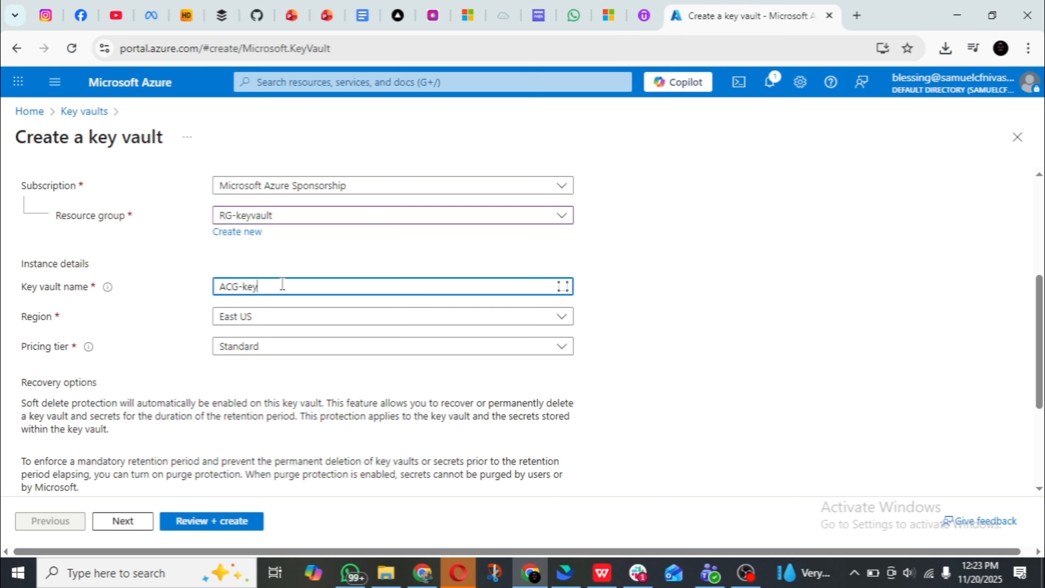
{"action": "type", "text": "vault"}
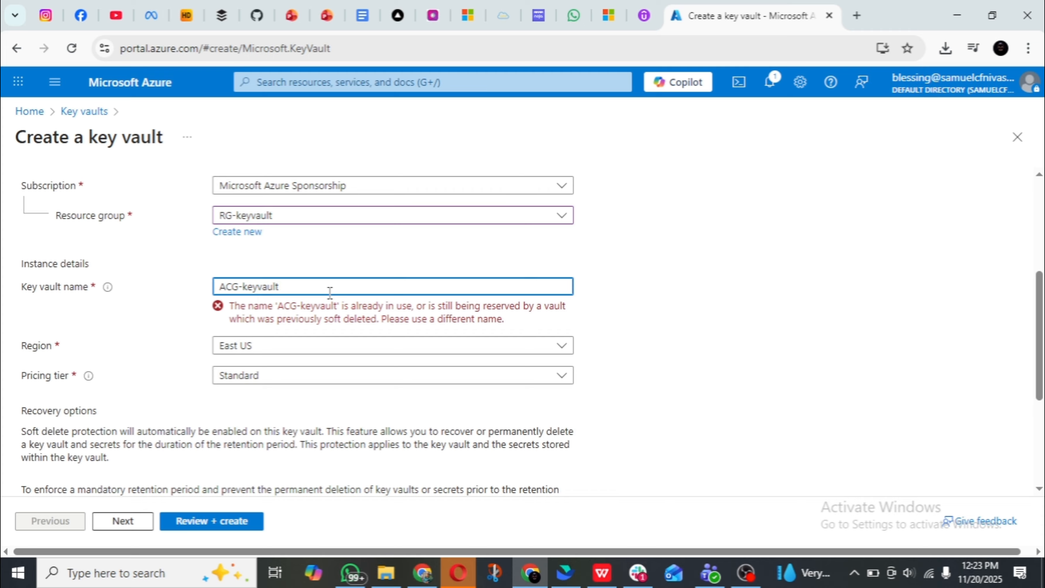
Shorten the key vault name to ACG-kv
{"action": "key", "text": "Left"}
{"action": "key", "text": "Left"}
{"action": "key", "text": "Left"}
{"action": "key", "text": "Left"}
{"action": "key", "text": "Left"}
{"action": "key", "text": "Left"}
{"action": "key", "text": "Left"}
{"action": "key", "text": "Left"}
{"action": "key", "text": "Left"}
{"action": "key", "text": "BackSpace"}
{"action": "key", "text": "BackSpace"}
{"action": "key", "text": "BackSpace"}
{"action": "key", "text": "BackSpace"}
{"action": "key", "text": "BackSpace"}
{"action": "key", "text": "BackSpace"}
{"action": "type", "text": "v"}
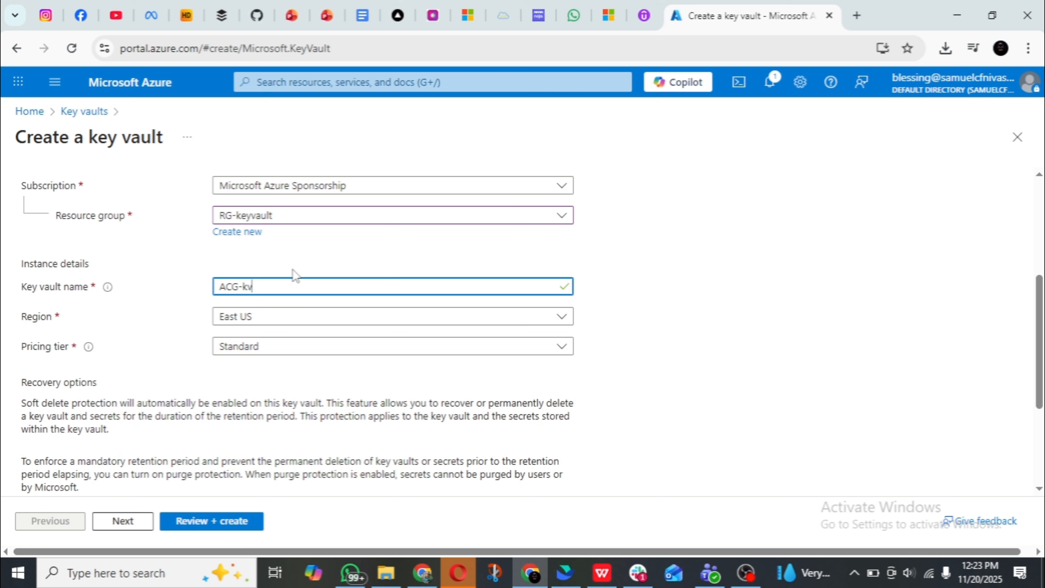
Set the retention period for deleted vaults to 7 days in the recovery options
{"action": "scroll", "coordinate": [270, 251], "scroll_direction": "down", "scroll_amount": 3}
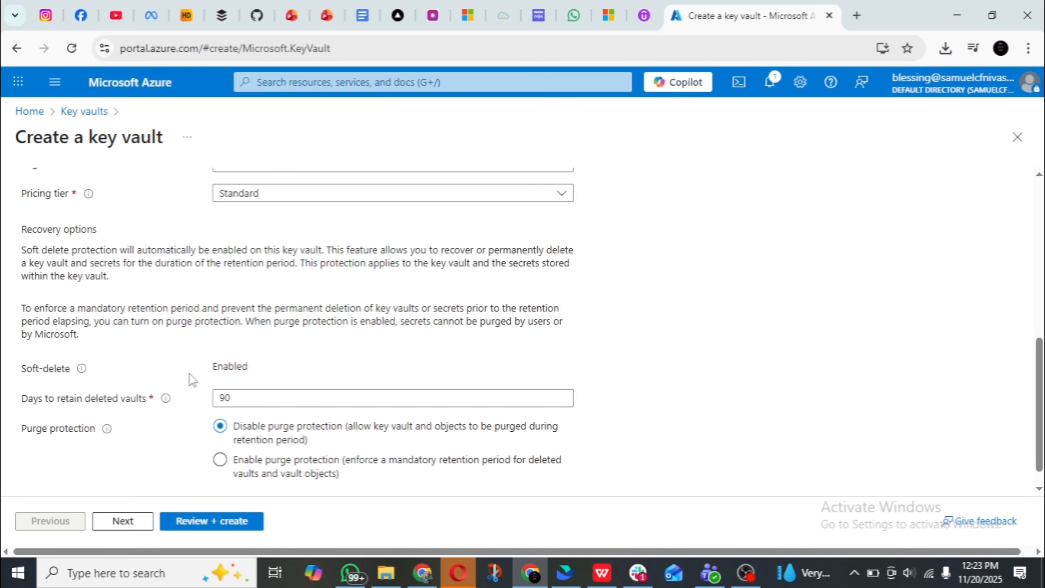
{"action": "scroll", "coordinate": [147, 397], "scroll_direction": "down", "scroll_amount": 1}
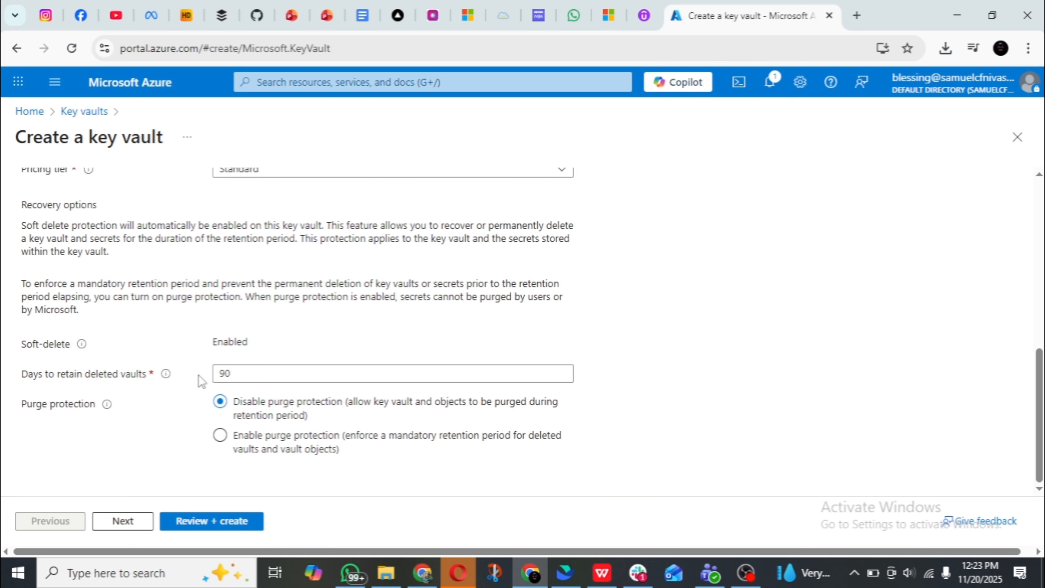
{"action": "left_click", "coordinate": [242, 371]}
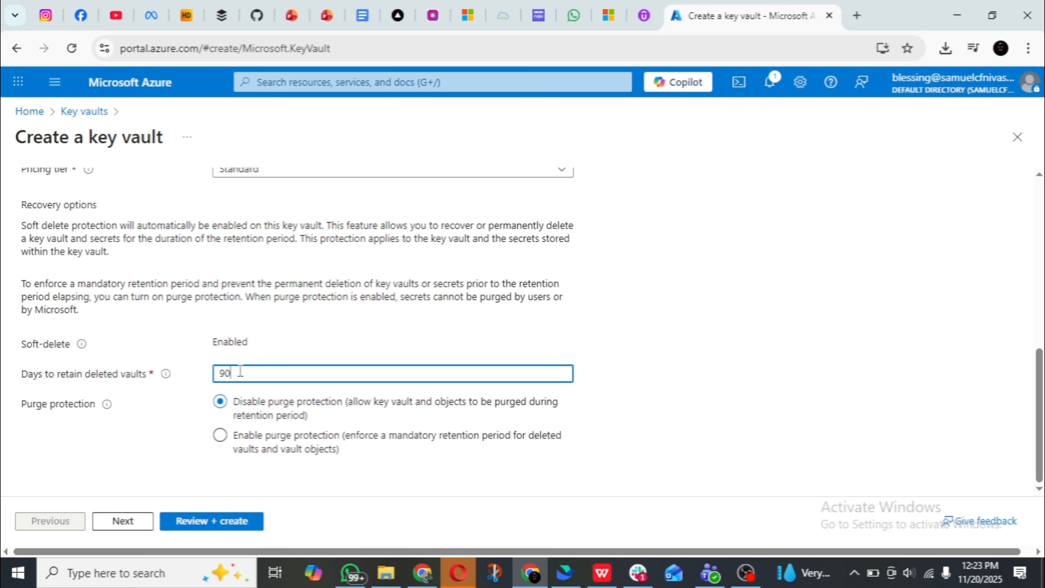
{"action": "key", "text": "BackSpace"}
{"action": "key", "text": "BackSpace"}
{"action": "type", "text": "6"}
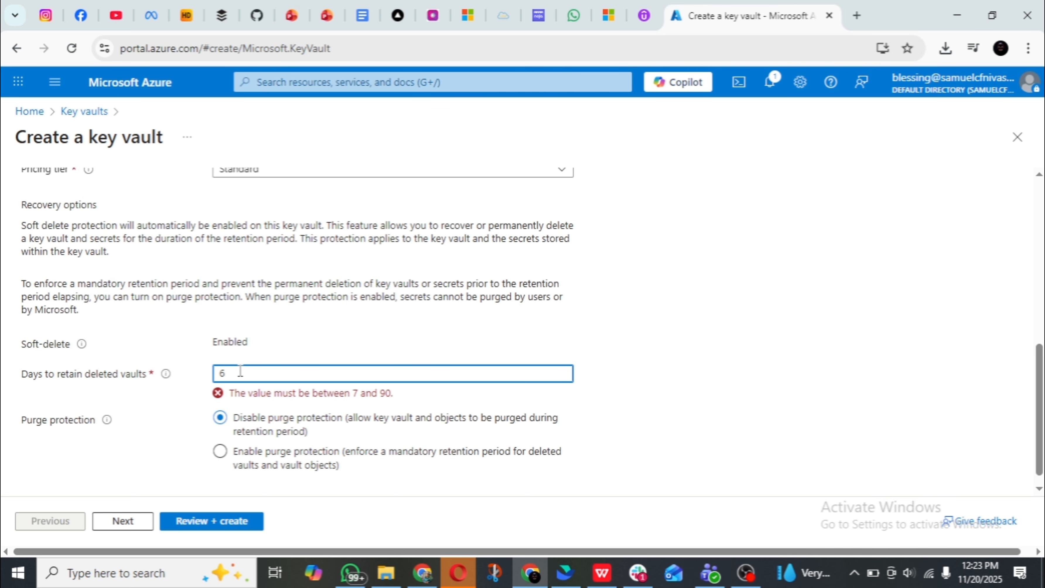
{"action": "key", "text": "BackSpace"}
{"action": "type", "text": "7"}
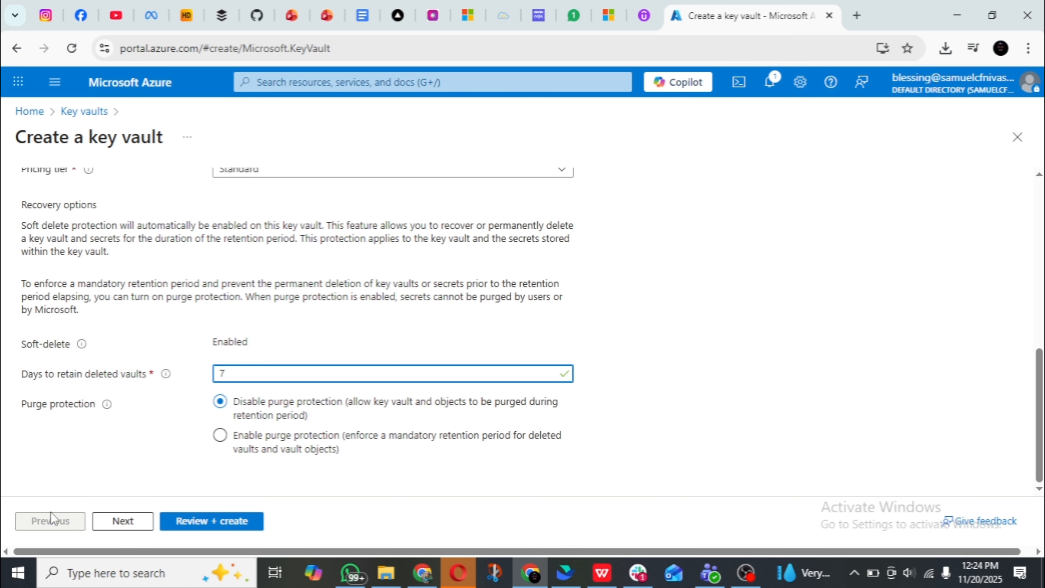
Set the permission model in the key vault's access configuration to Vault access policy
{"action": "left_click", "coordinate": [109, 521]}
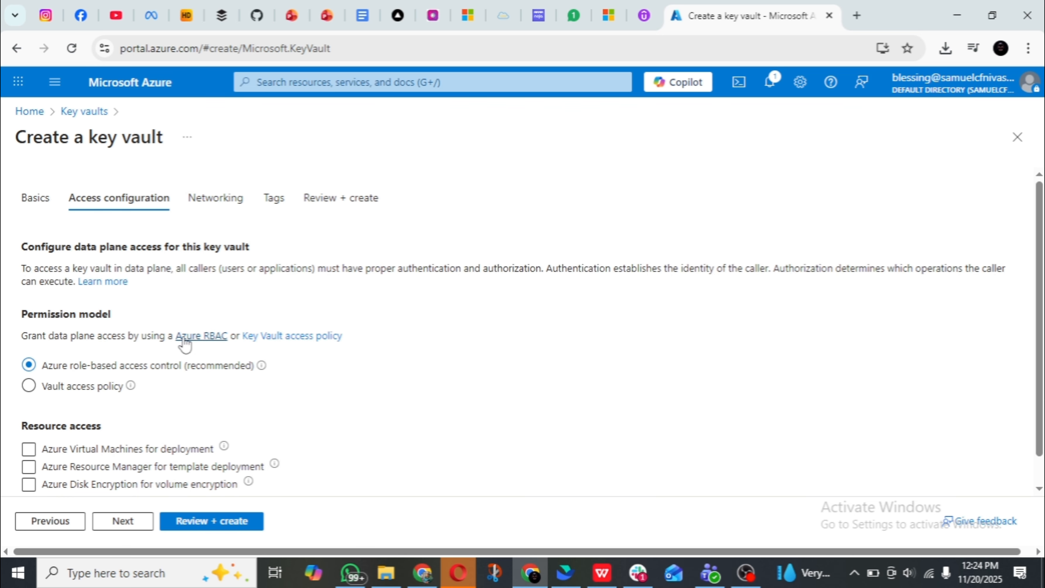
{"action": "scroll", "coordinate": [183, 339], "scroll_direction": "down", "scroll_amount": 1}
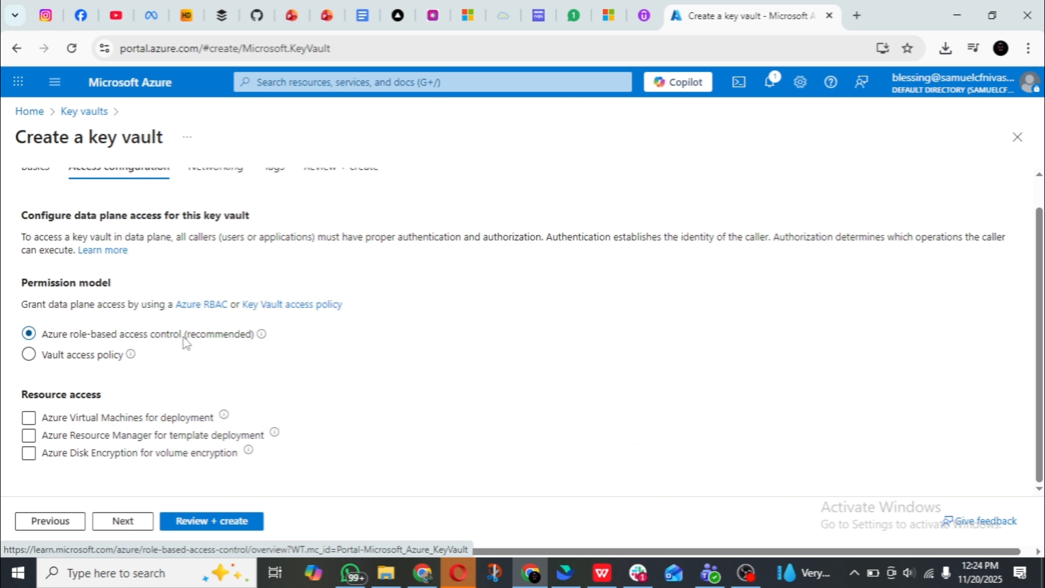
{"action": "scroll", "coordinate": [184, 338], "scroll_direction": "up", "scroll_amount": 1}
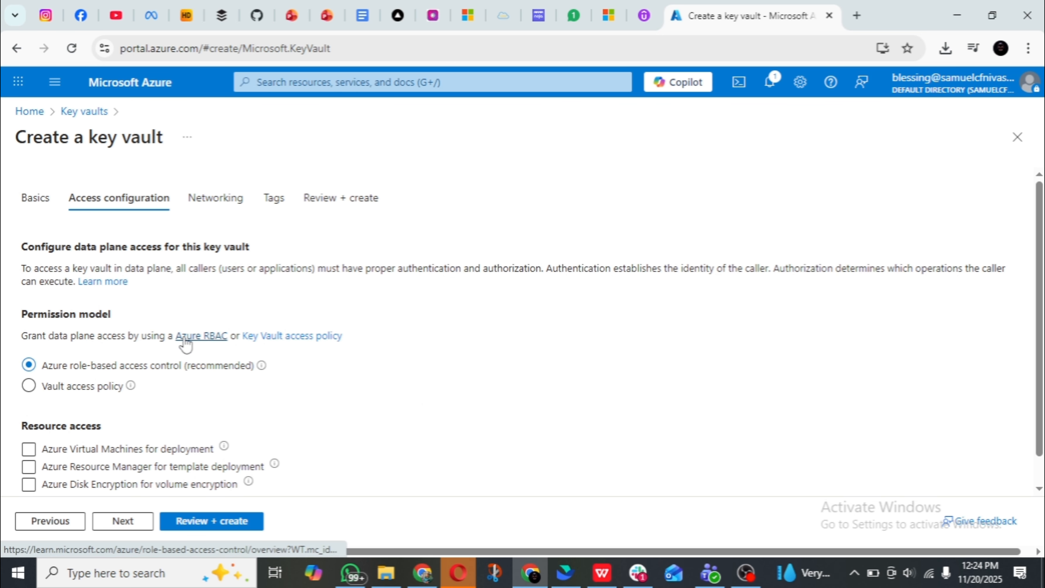
{"action": "scroll", "coordinate": [184, 343], "scroll_direction": "down", "scroll_amount": 1}
{"action": "left_click", "coordinate": [121, 522]}
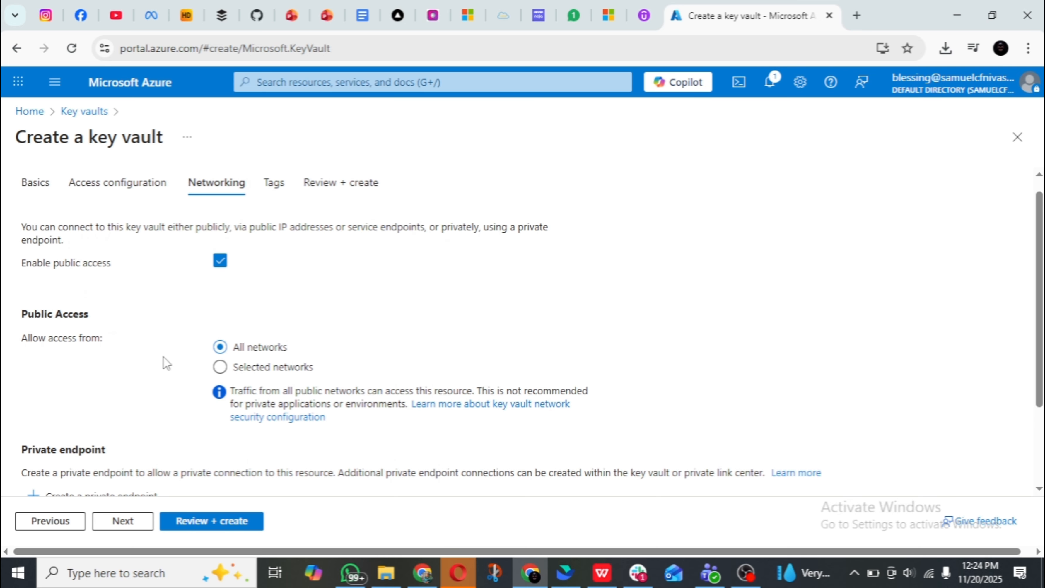
{"action": "left_click", "coordinate": [72, 526]}
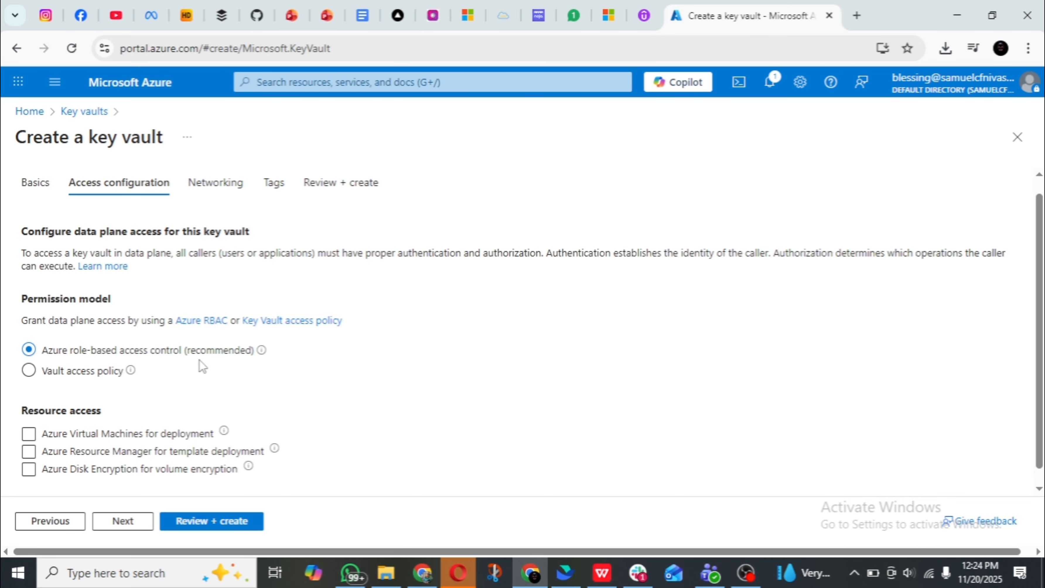
{"action": "left_click", "coordinate": [34, 377]}
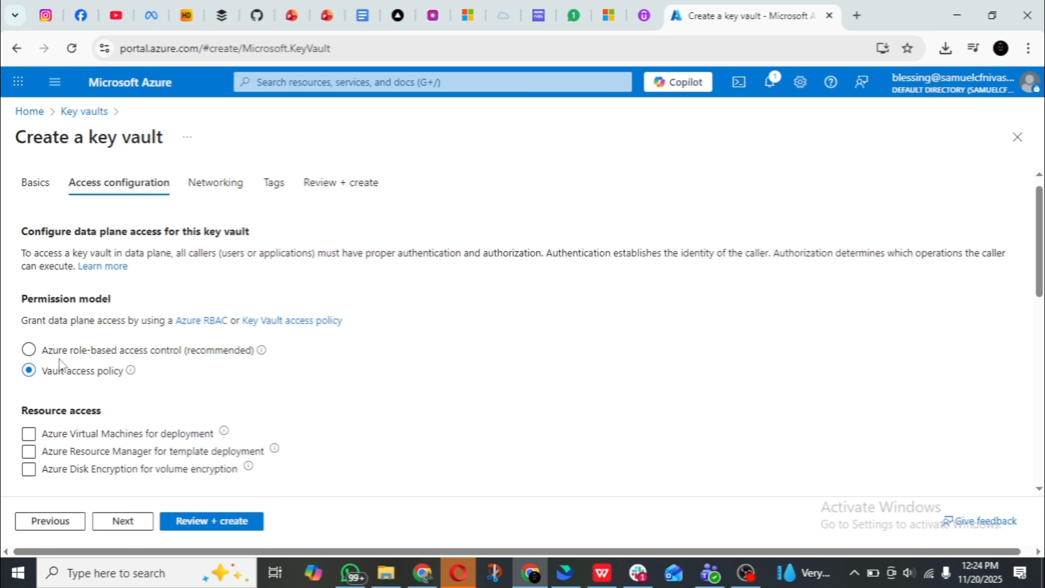
{"action": "scroll", "coordinate": [88, 355], "scroll_direction": "down", "scroll_amount": 1}
{"action": "scroll", "coordinate": [88, 355], "scroll_direction": "down", "scroll_amount": 4}
{"action": "scroll", "coordinate": [88, 355], "scroll_direction": "up", "scroll_amount": 2}
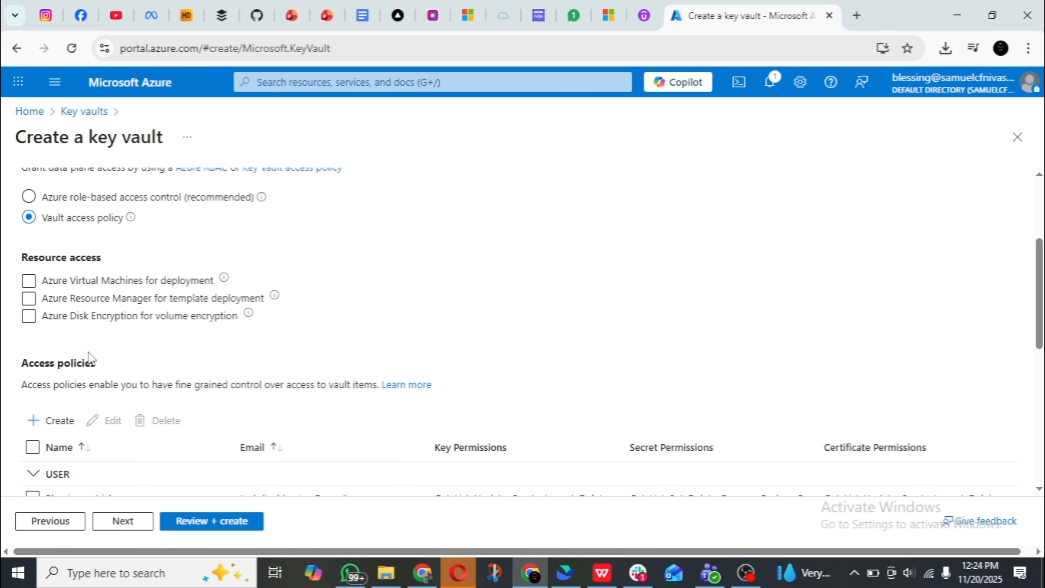
Switch the key vault's permission model to Azure role-based access control and continue to the networking settings
{"action": "scroll", "coordinate": [62, 275], "scroll_direction": "up", "scroll_amount": 2}
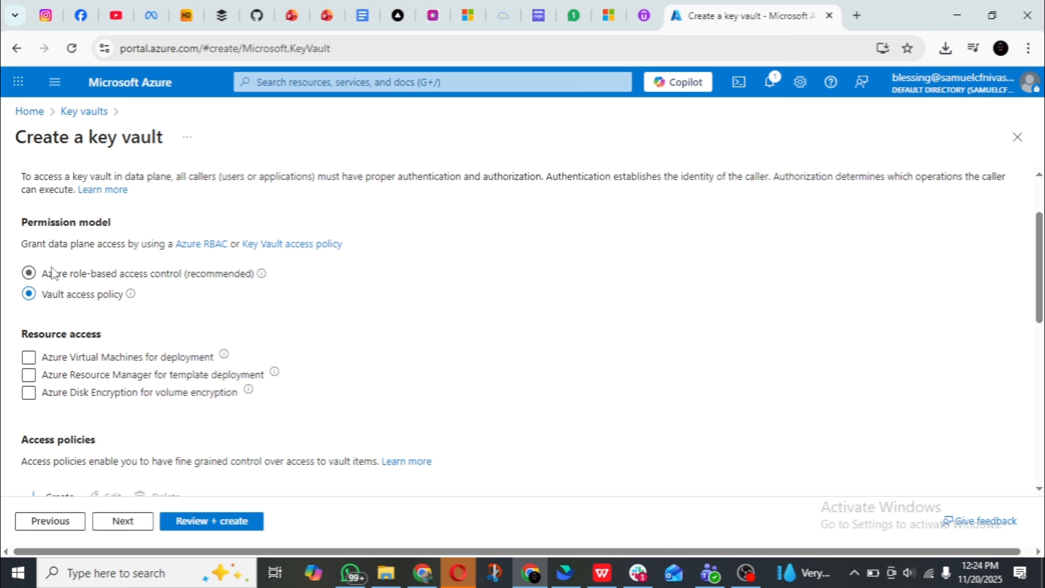
{"action": "left_click", "coordinate": [38, 275]}
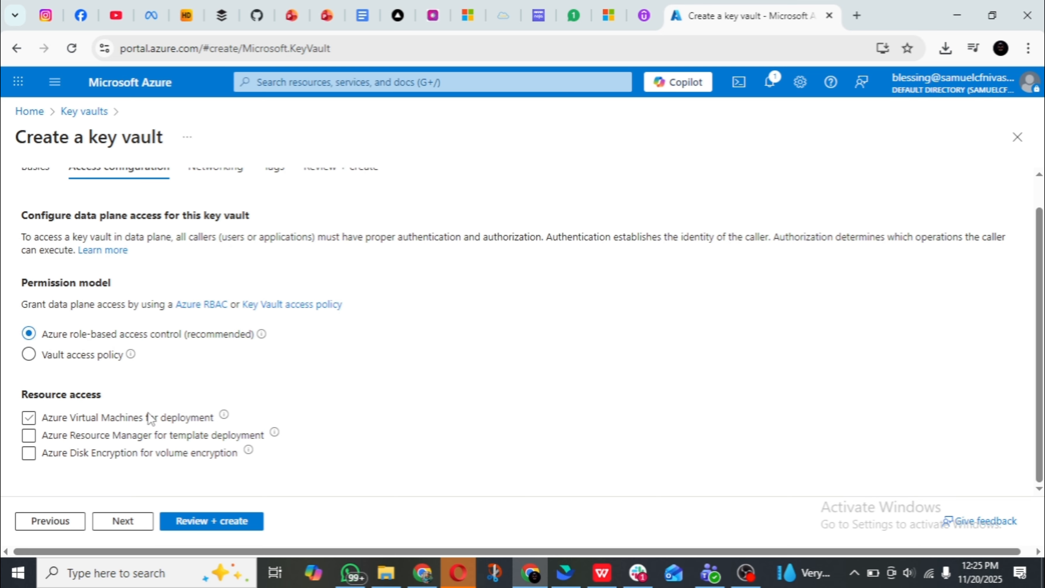
{"action": "left_click", "coordinate": [127, 453]}
{"action": "left_click", "coordinate": [118, 522]}
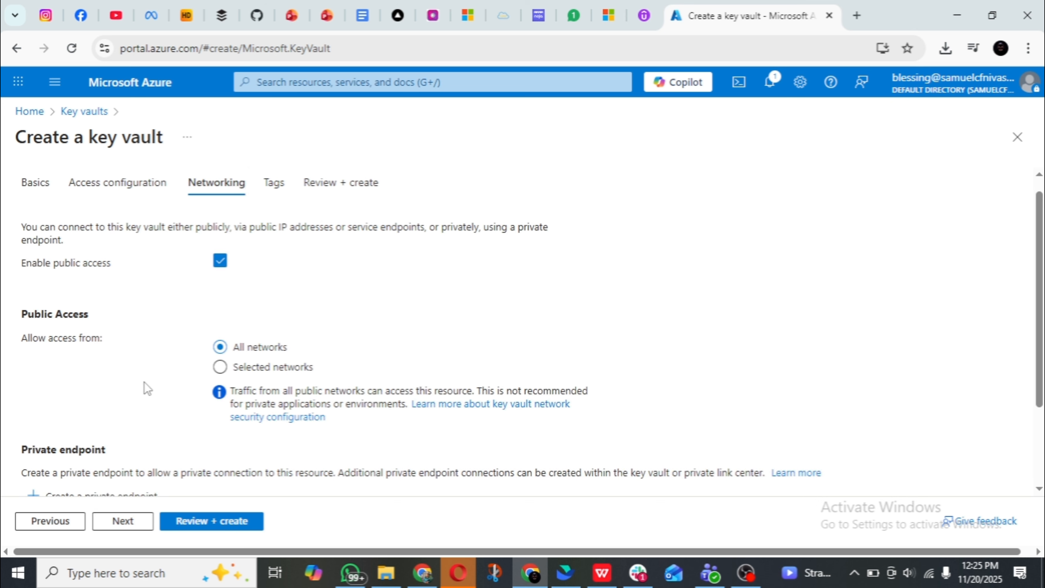
Accept the default networking settings without adding tags, and create the ACG-kv key vault after review
{"action": "scroll", "coordinate": [144, 382], "scroll_direction": "down", "scroll_amount": 3}
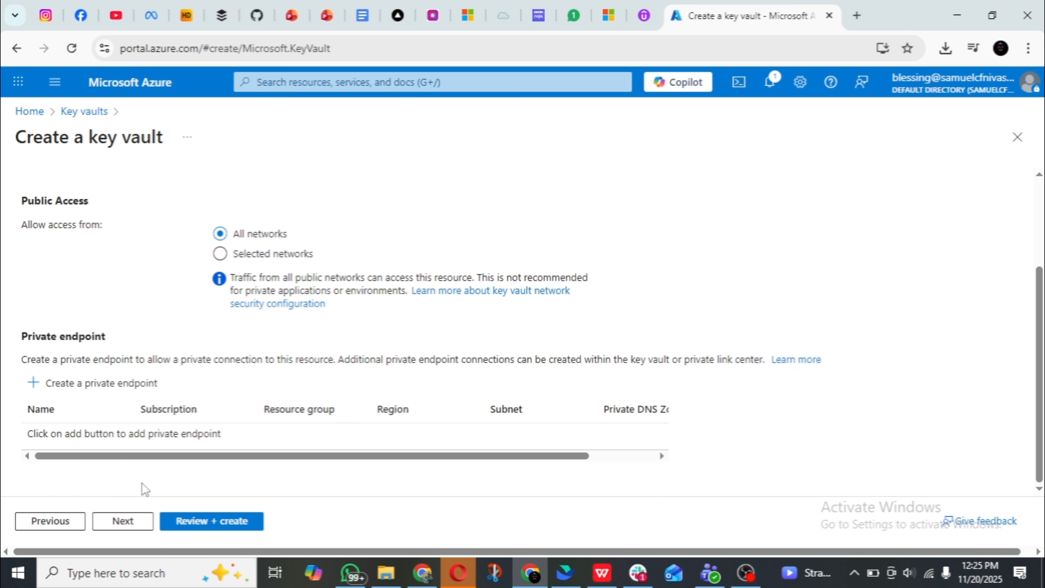
{"action": "left_click", "coordinate": [123, 523]}
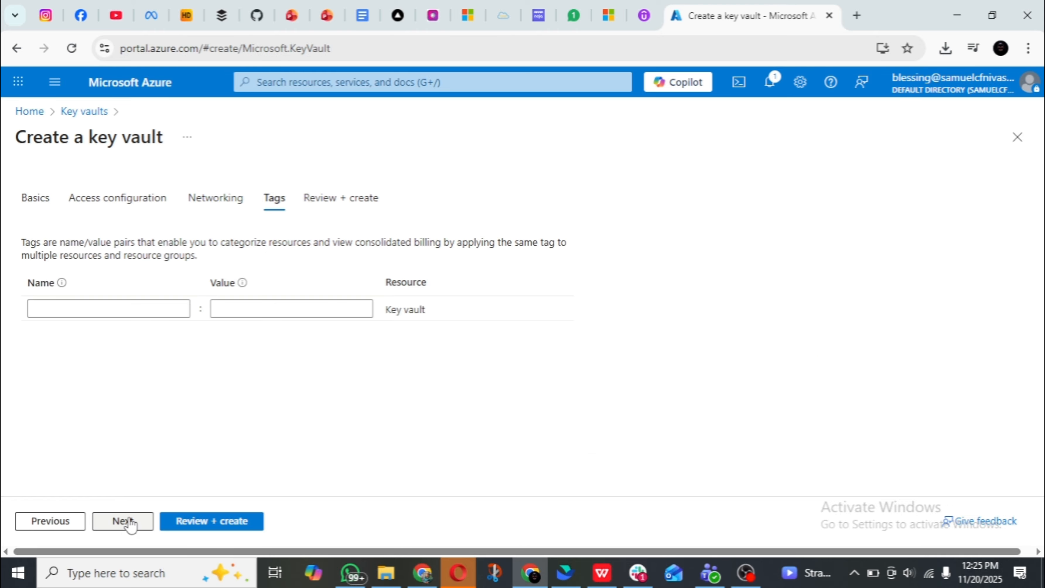
{"action": "left_click", "coordinate": [210, 520]}
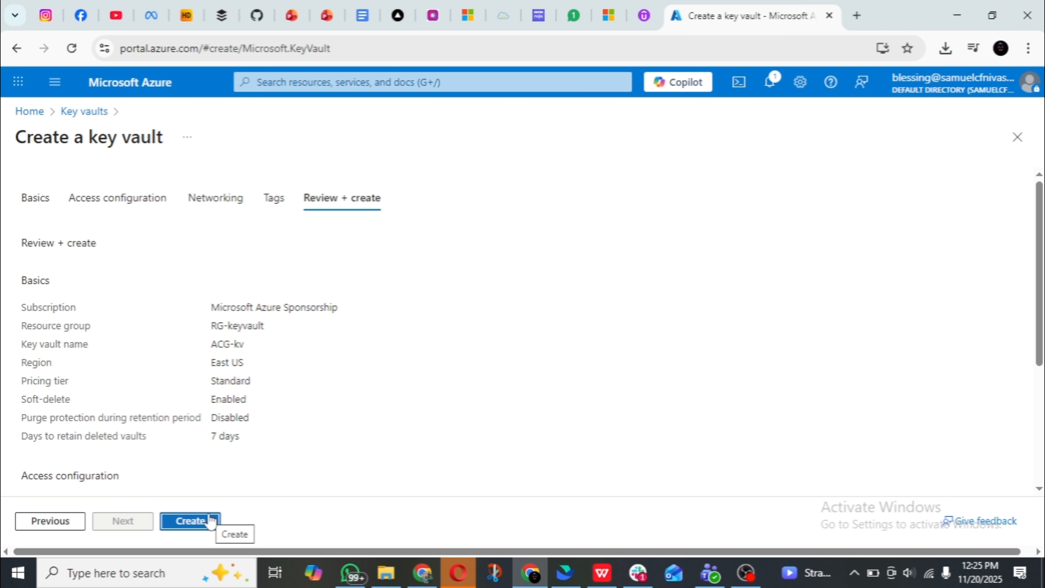
{"action": "left_click", "coordinate": [213, 523]}
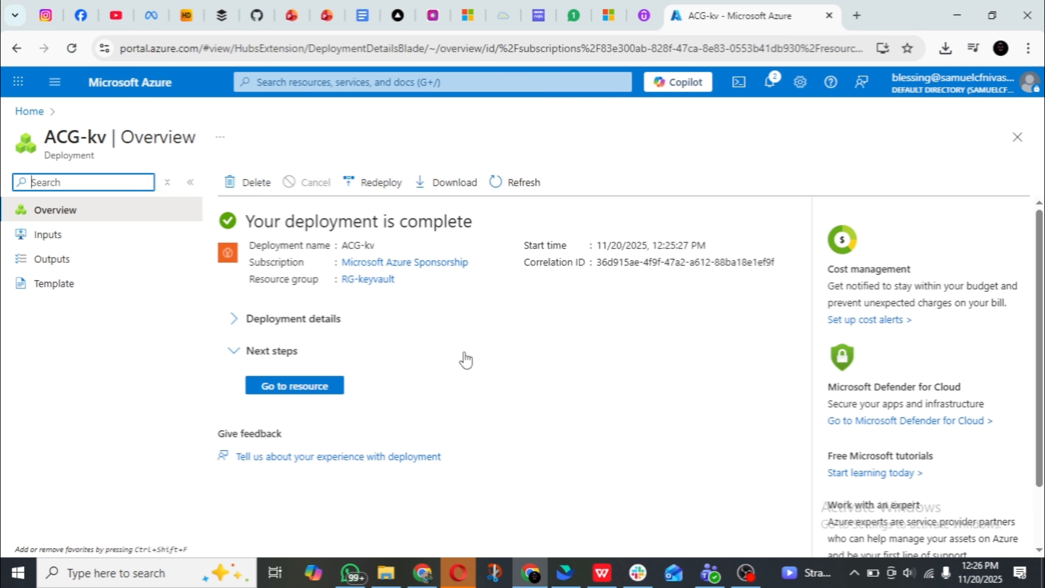
Open the deployed ACG-kv key vault and go to the Keys among its objects
{"action": "left_click", "coordinate": [316, 396]}
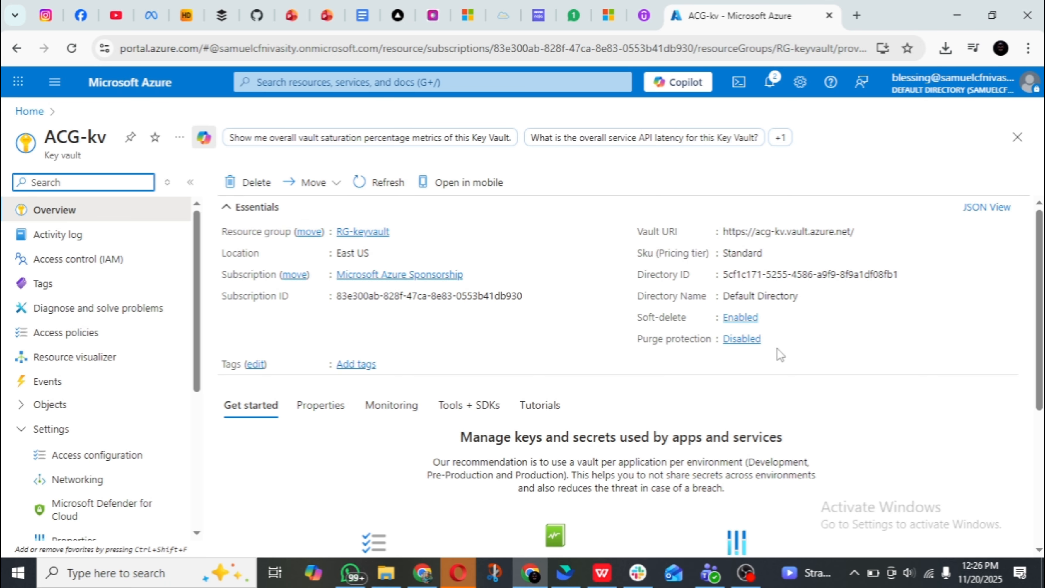
{"action": "scroll", "coordinate": [335, 311], "scroll_direction": "down", "scroll_amount": 3}
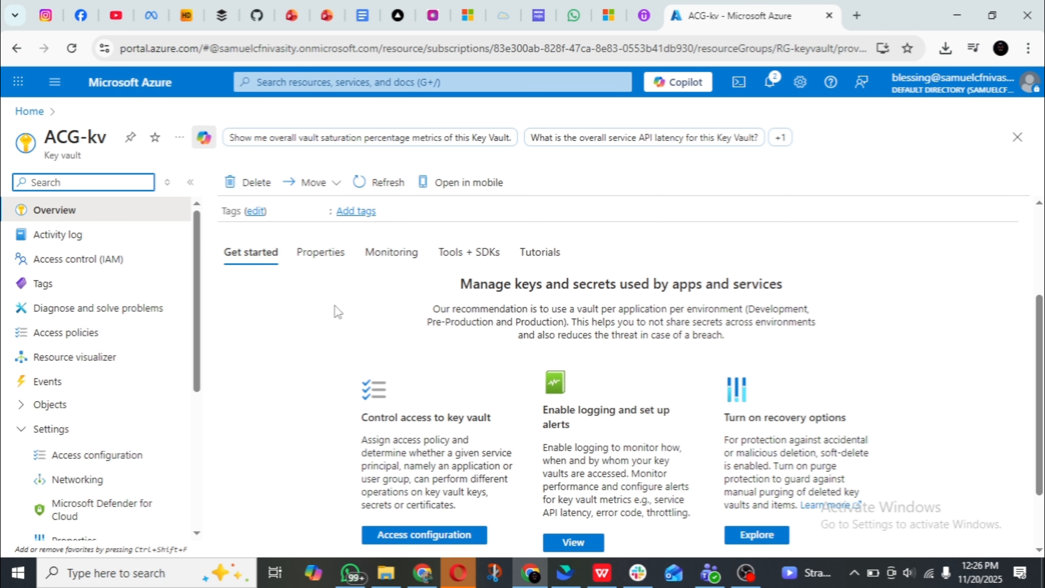
{"action": "scroll", "coordinate": [338, 312], "scroll_direction": "up", "scroll_amount": 3}
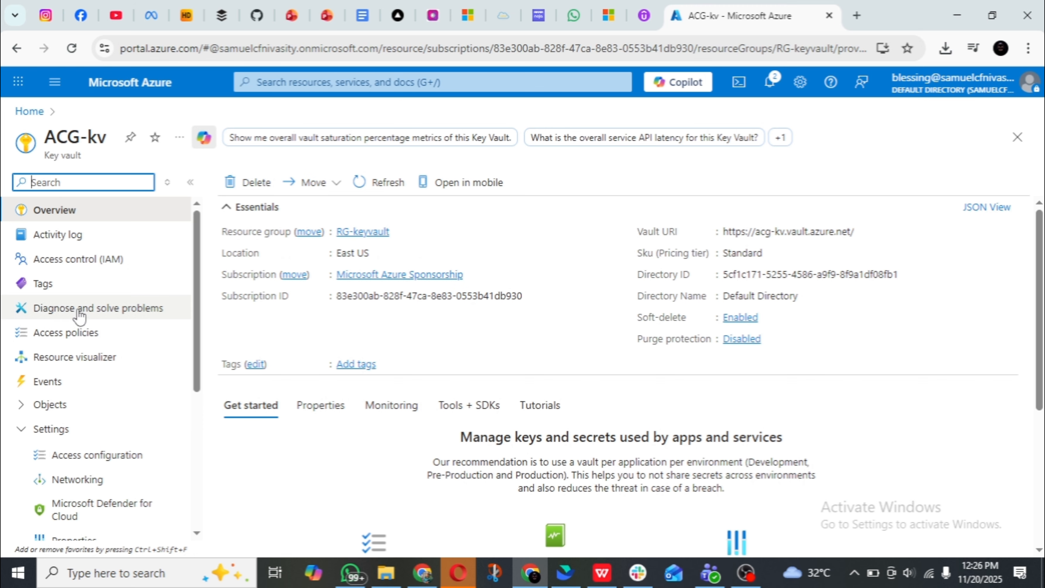
{"action": "scroll", "coordinate": [98, 329], "scroll_direction": "down", "scroll_amount": 3}
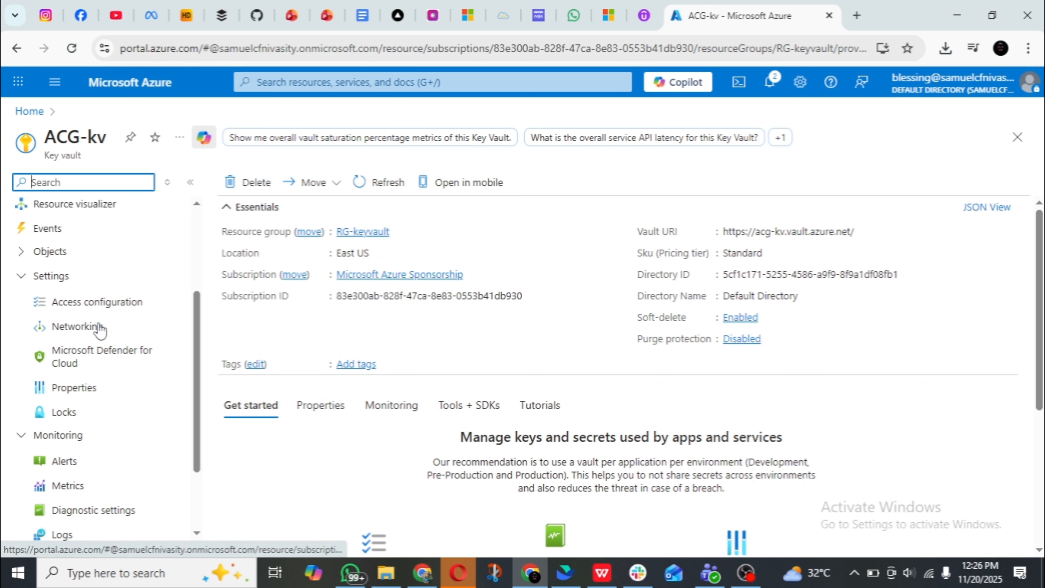
{"action": "left_click", "coordinate": [101, 274]}
{"action": "left_click", "coordinate": [87, 285]}
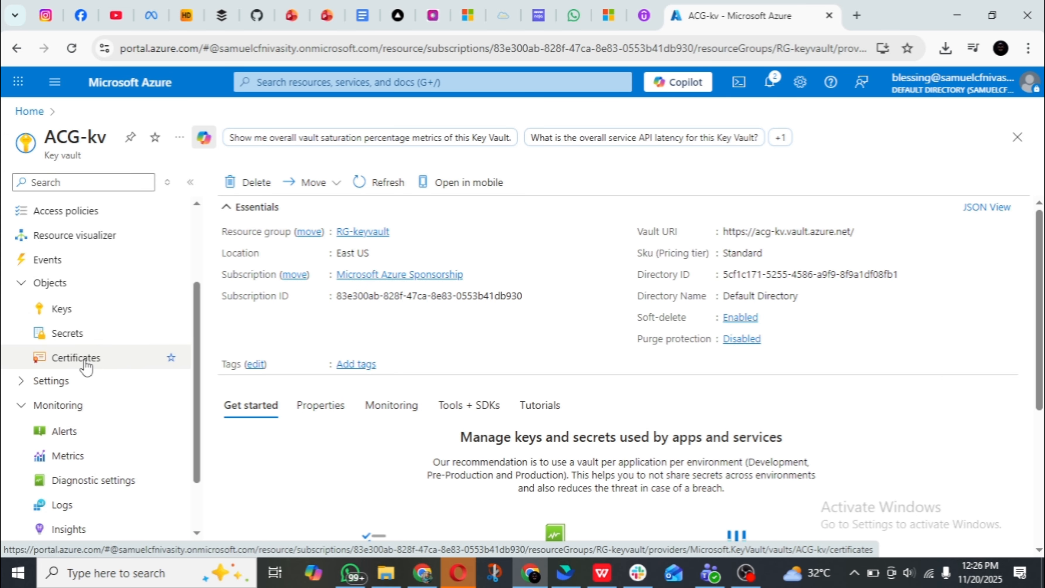
{"action": "left_click", "coordinate": [151, 318]}
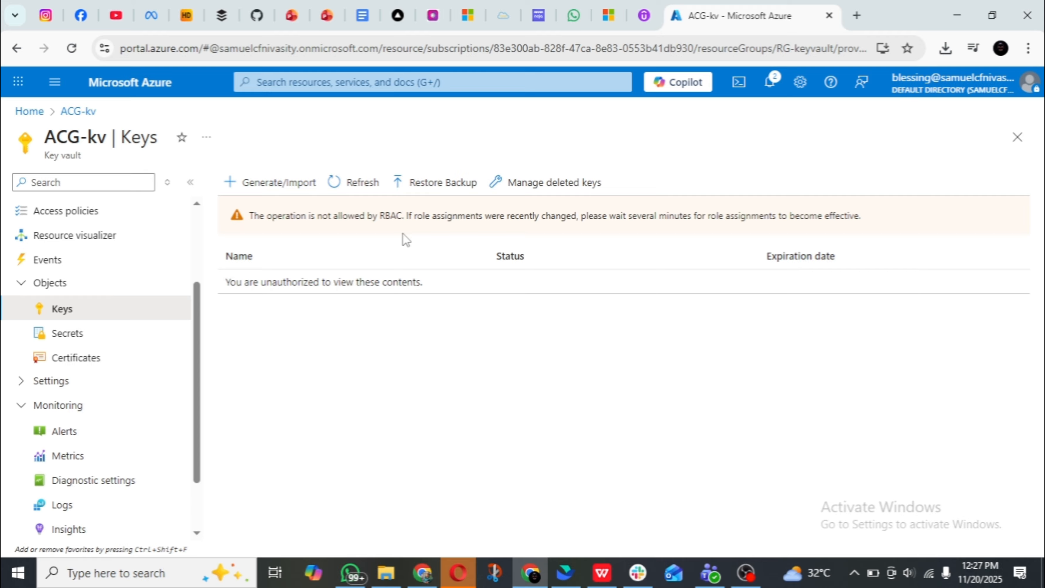
Try to generate an enabled 2048-bit RSA key named acg-key in the vault
{"action": "scroll", "coordinate": [136, 323], "scroll_direction": "up", "scroll_amount": 3}
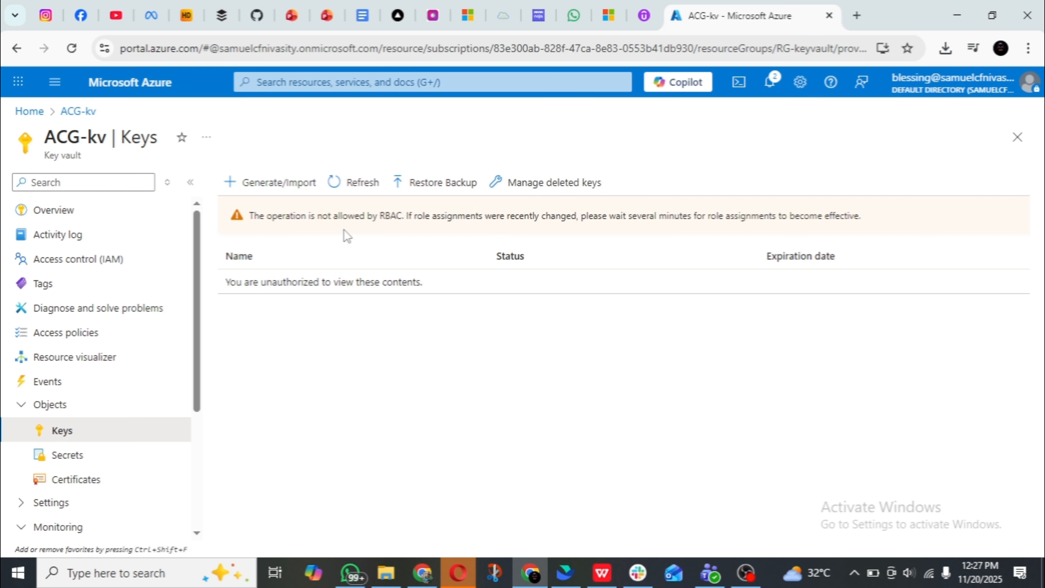
{"action": "left_click", "coordinate": [270, 189]}
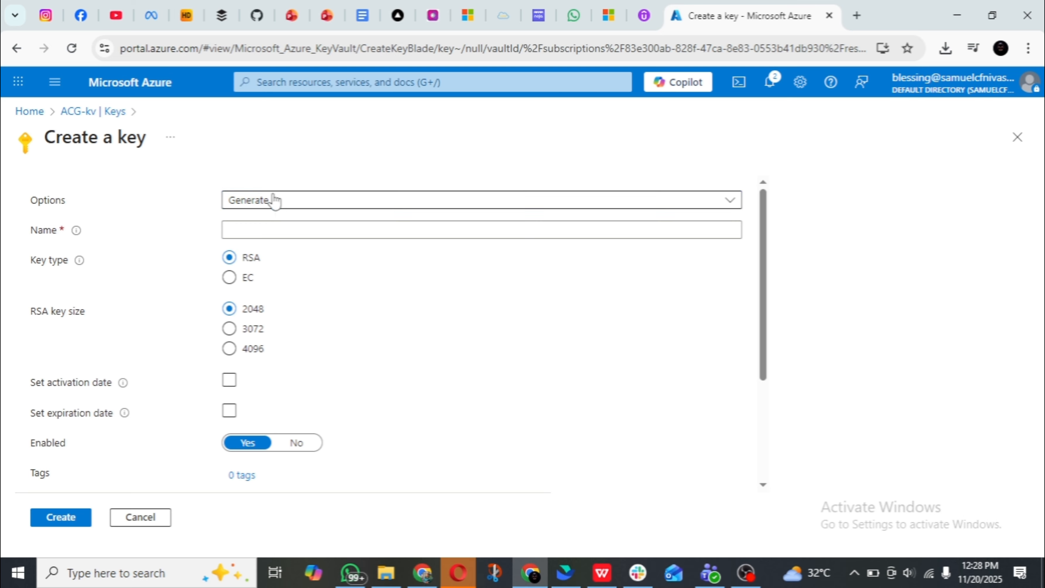
{"action": "left_click", "coordinate": [313, 232]}
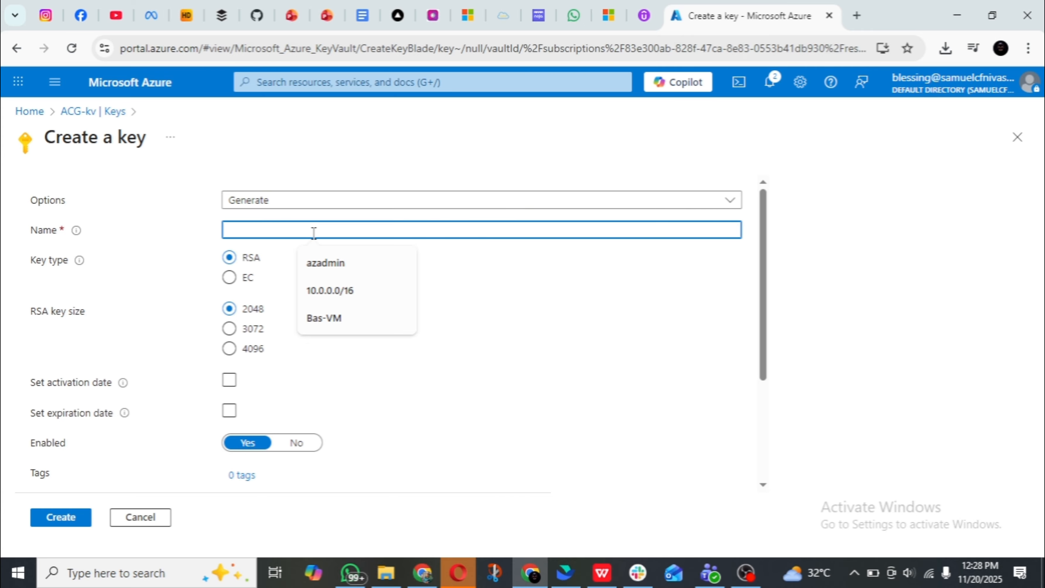
{"action": "type", "text": "a"}
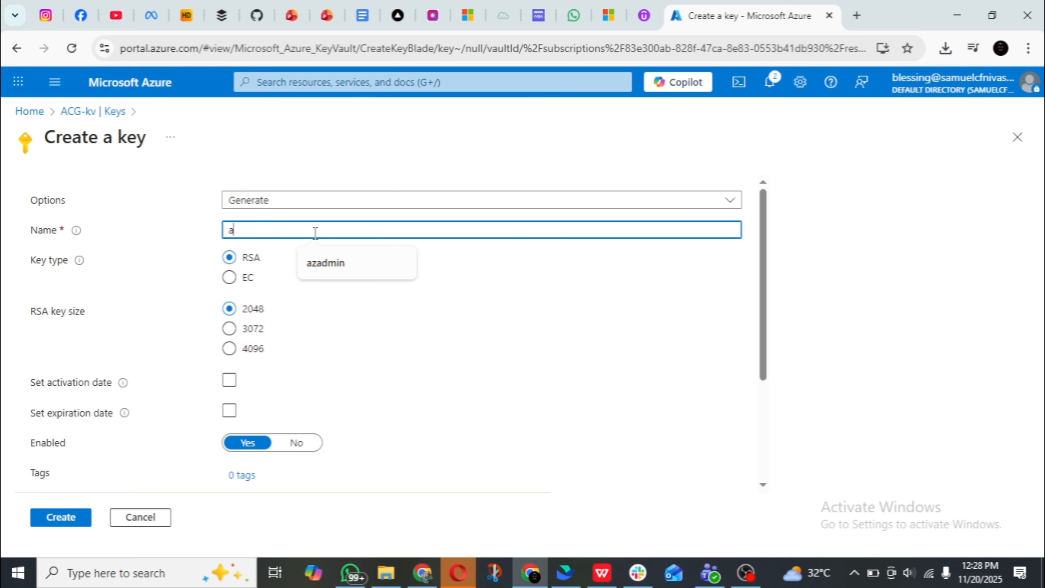
{"action": "type", "text": "cg-key"}
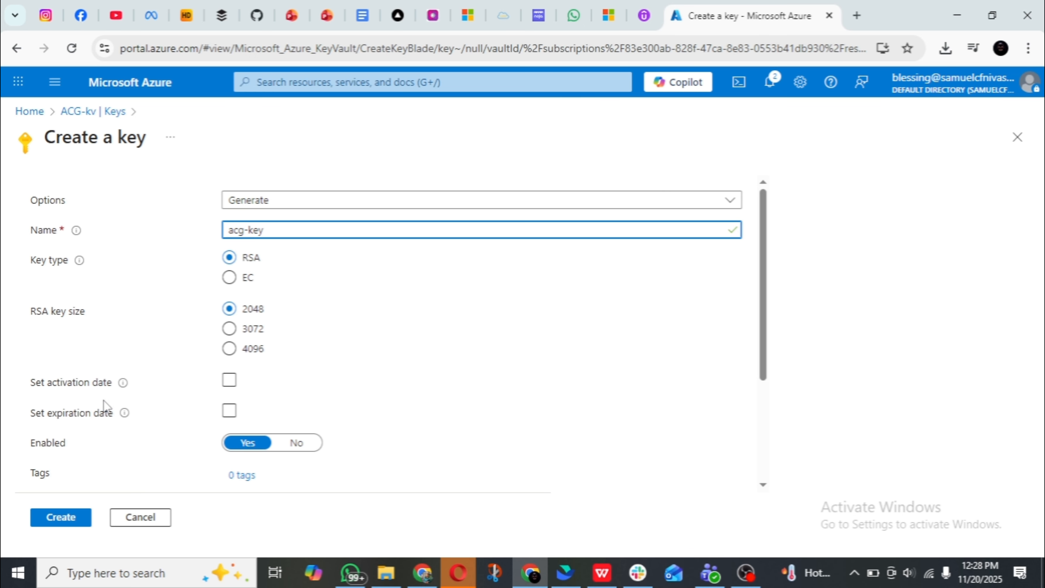
{"action": "scroll", "coordinate": [254, 325], "scroll_direction": "down", "scroll_amount": 4}
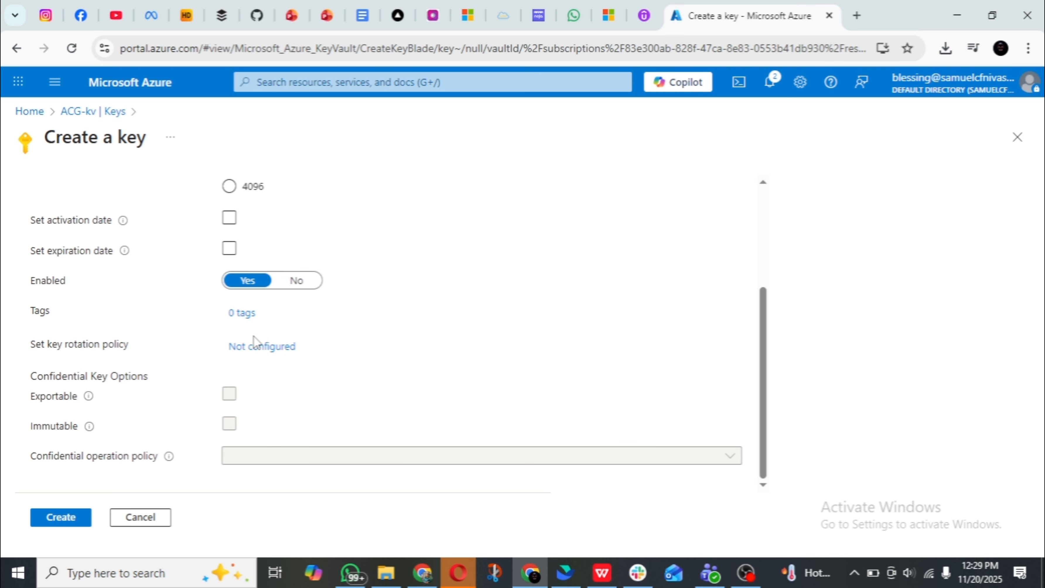
{"action": "left_click", "coordinate": [64, 519]}
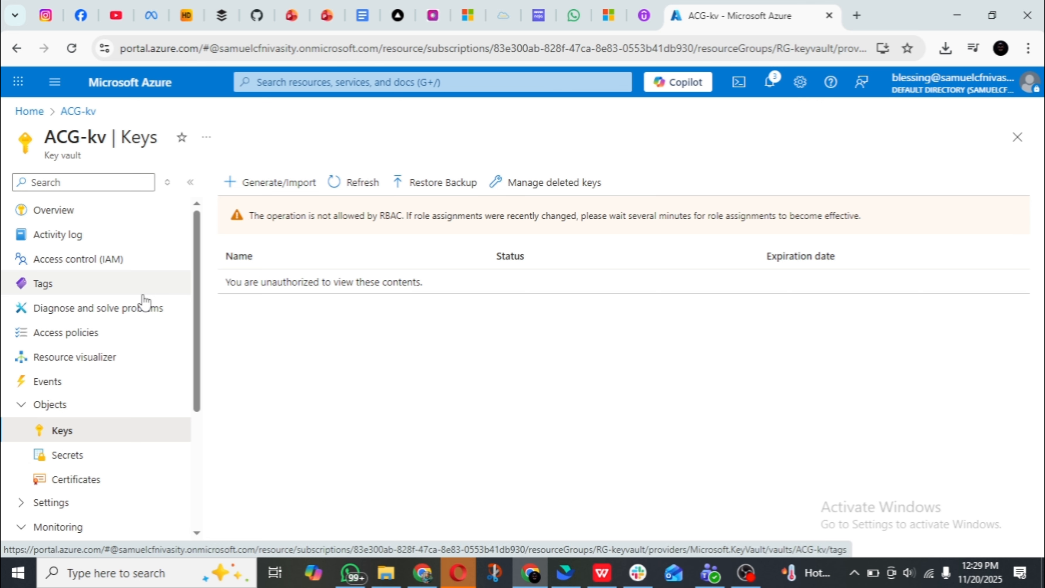
Start a new role assignment from the key vault's Access control (IAM)
{"action": "left_click", "coordinate": [119, 268]}
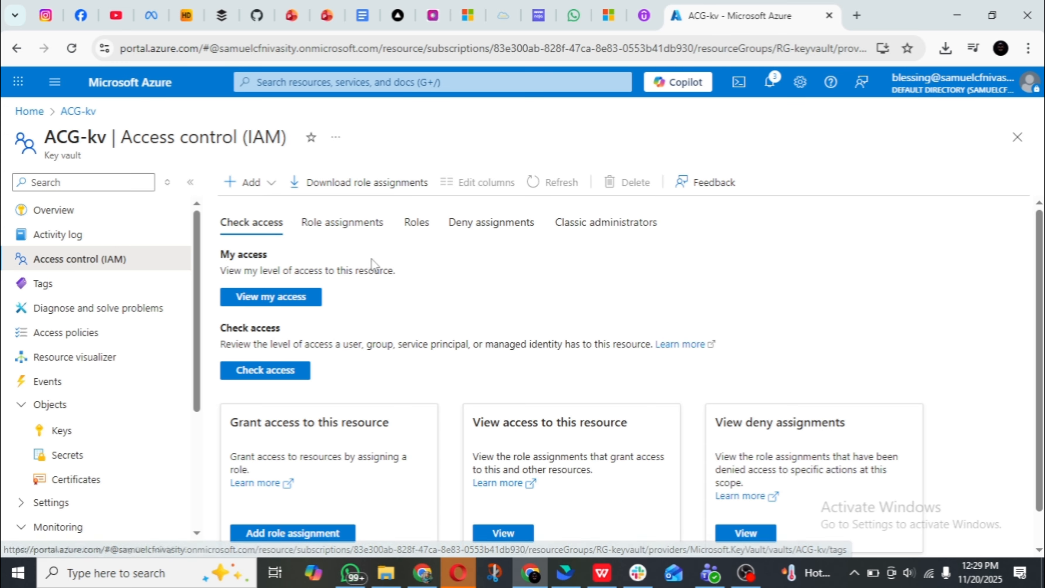
{"action": "left_click", "coordinate": [338, 233]}
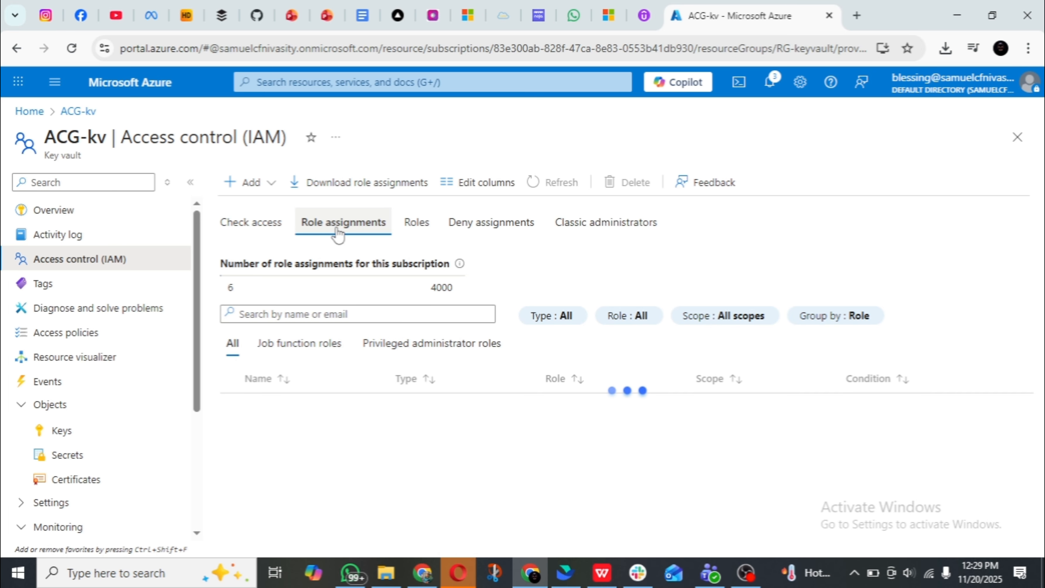
{"action": "left_click", "coordinate": [261, 184]}
{"action": "left_click", "coordinate": [261, 208]}
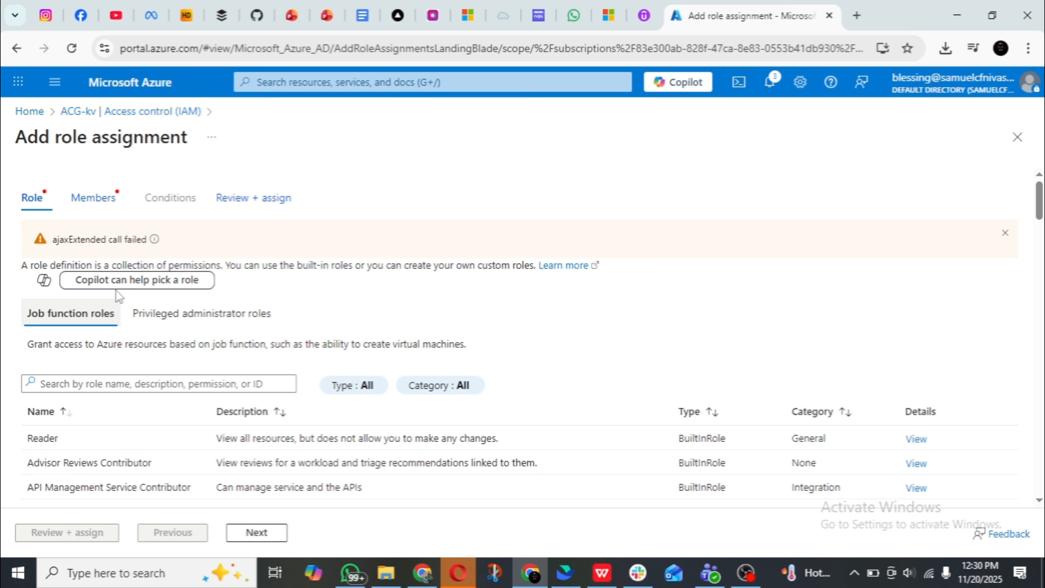
Search the job function roles for "key vault"
{"action": "scroll", "coordinate": [241, 275], "scroll_direction": "down", "scroll_amount": 5}
{"action": "scroll", "coordinate": [241, 275], "scroll_direction": "up", "scroll_amount": 5}
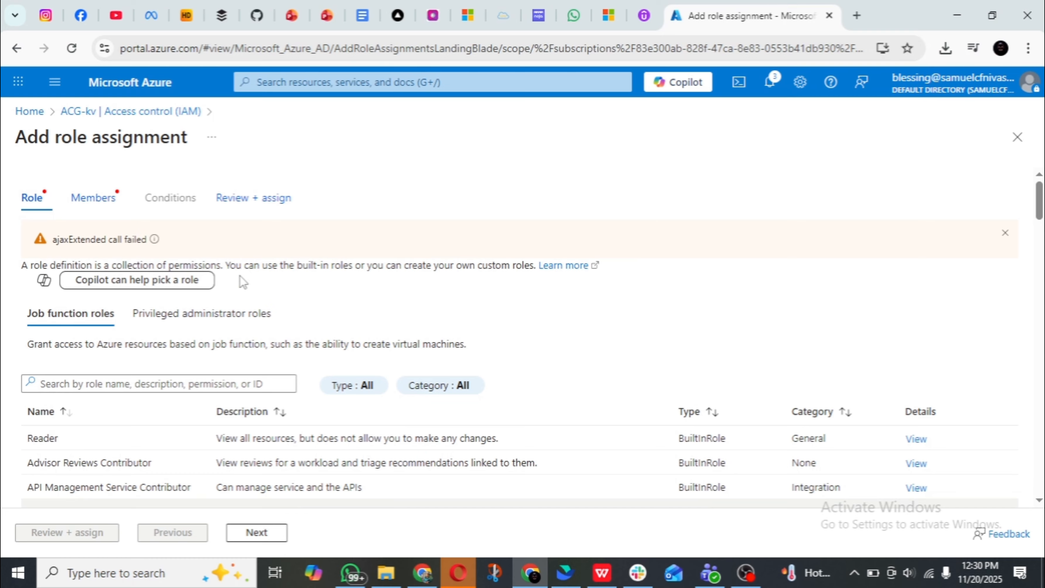
{"action": "left_click", "coordinate": [132, 378]}
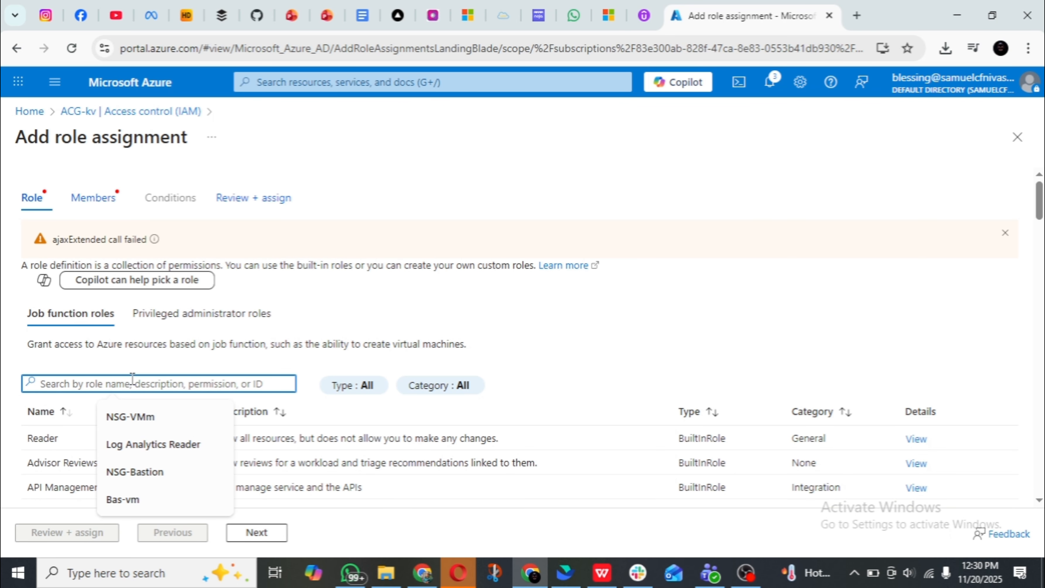
{"action": "type", "text": "ke"}
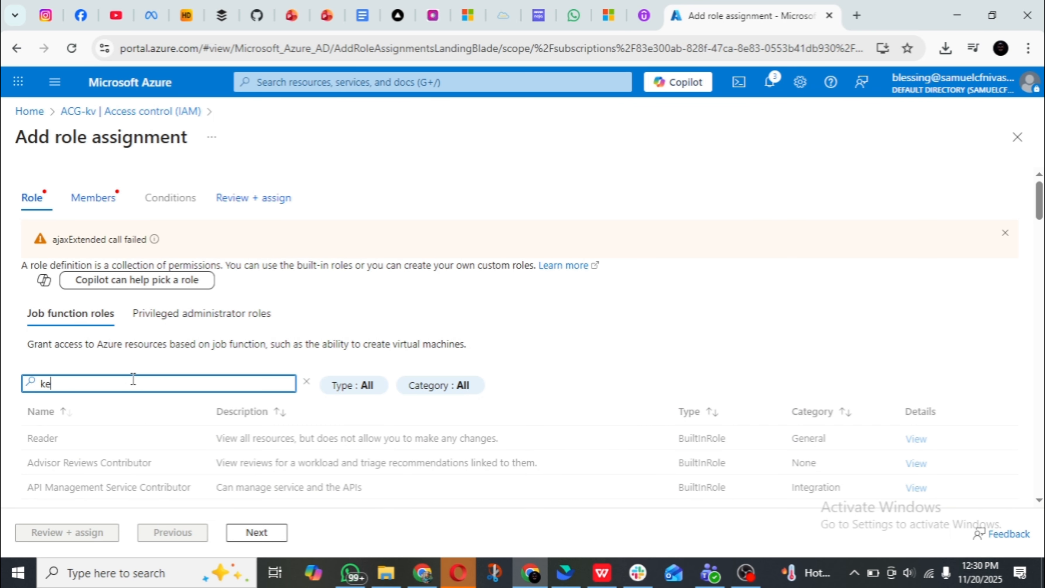
{"action": "type", "text": "y vault"}
{"action": "scroll", "coordinate": [198, 361], "scroll_direction": "down", "scroll_amount": 5}
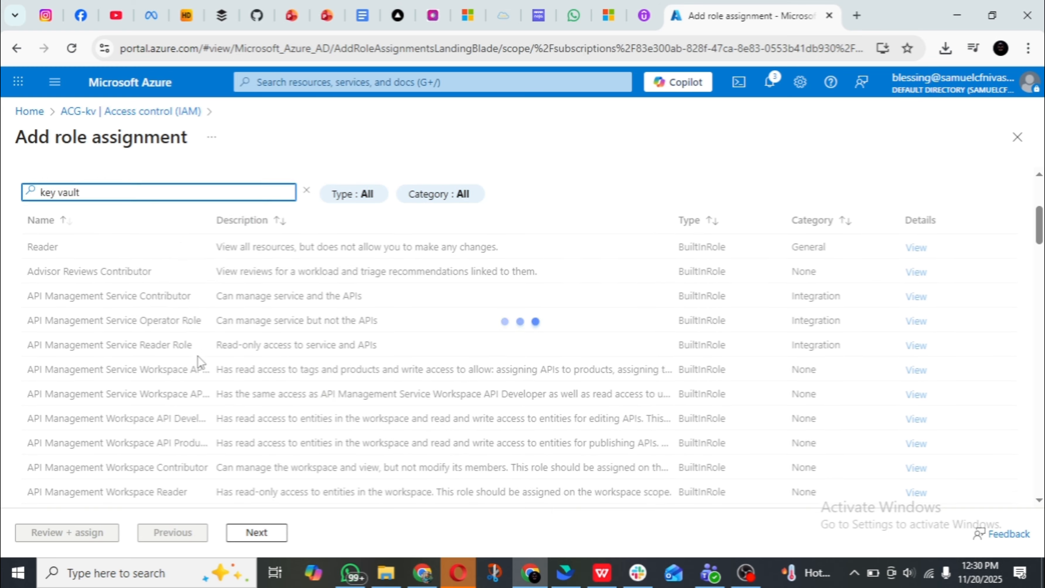
{"action": "scroll", "coordinate": [198, 361], "scroll_direction": "down", "scroll_amount": 3}
{"action": "scroll", "coordinate": [199, 356], "scroll_direction": "down", "scroll_amount": 10}
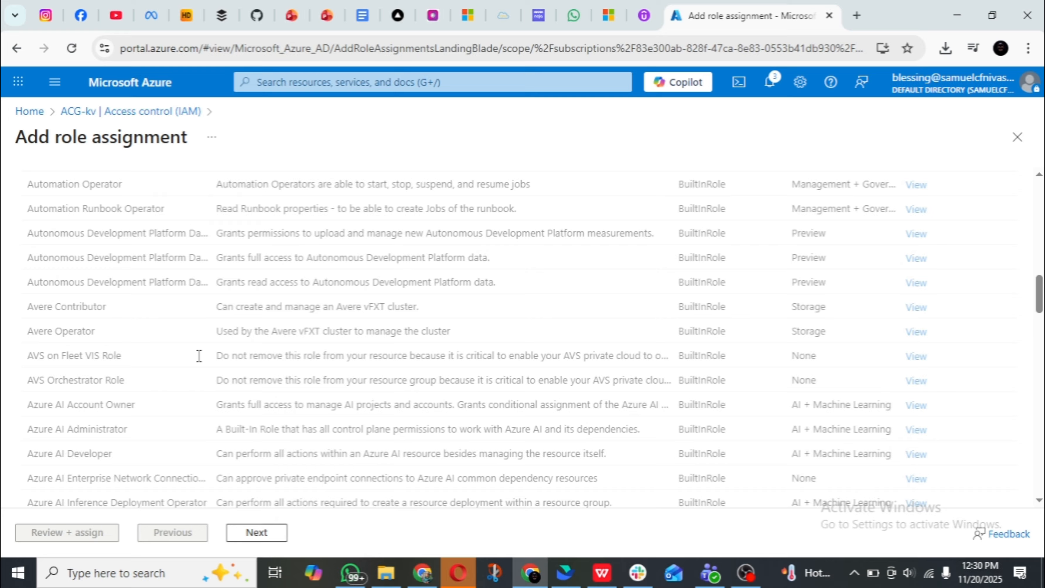
{"action": "scroll", "coordinate": [199, 356], "scroll_direction": "down", "scroll_amount": 12}
{"action": "scroll", "coordinate": [199, 356], "scroll_direction": "up", "scroll_amount": 15}
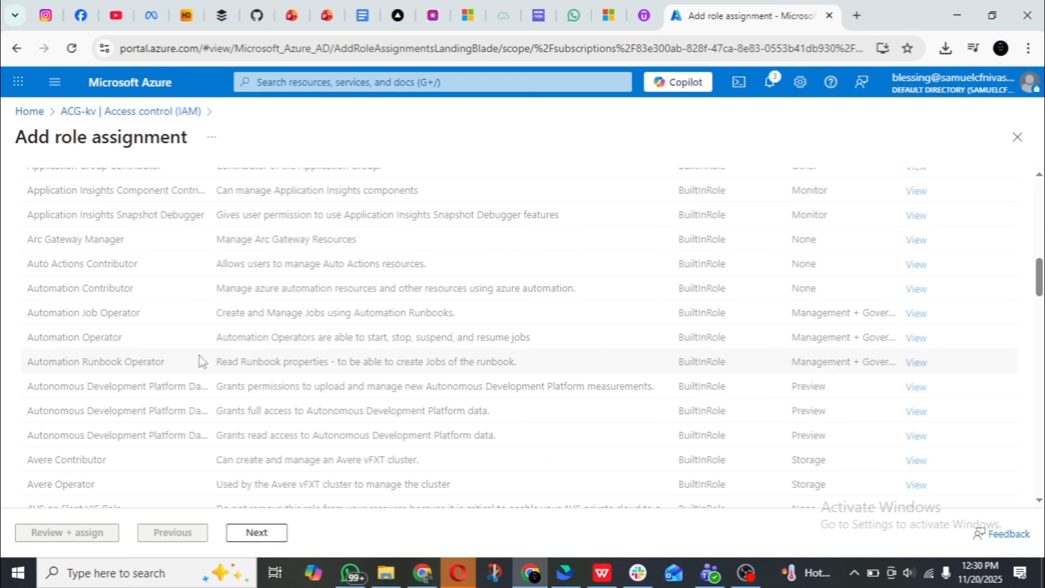
{"action": "scroll", "coordinate": [198, 355], "scroll_direction": "up", "scroll_amount": 15}
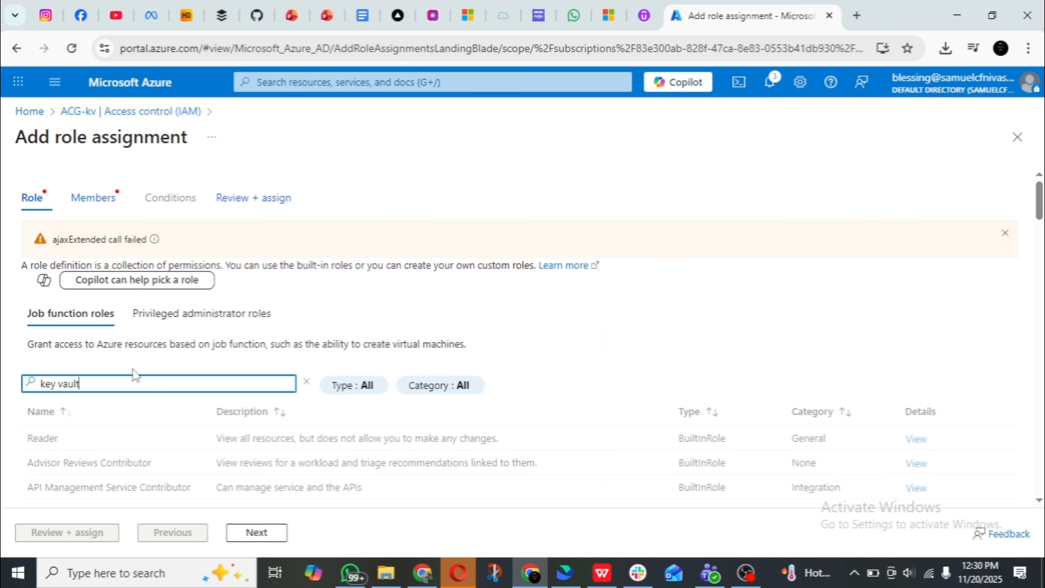
{"action": "left_click", "coordinate": [133, 370]}
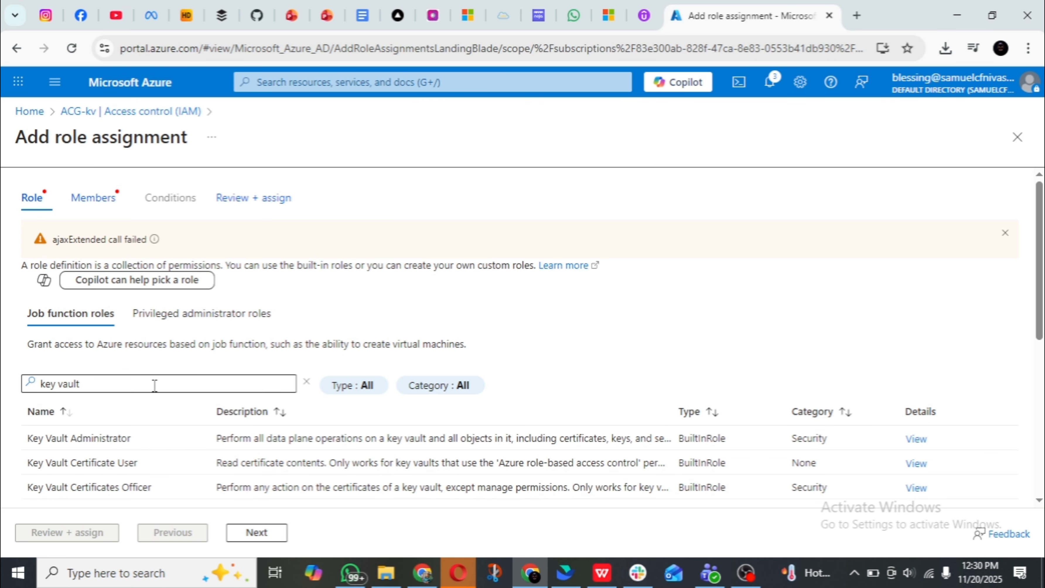
Select the Key Vault Administrator role for the assignment and continue to the members settings
{"action": "scroll", "coordinate": [107, 412], "scroll_direction": "down", "scroll_amount": 2}
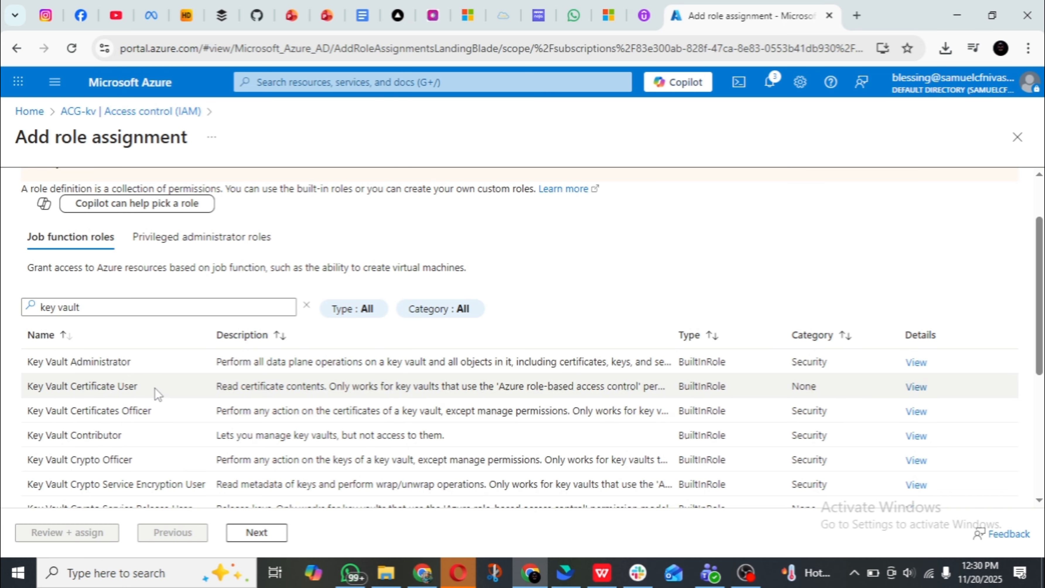
{"action": "left_click", "coordinate": [162, 373]}
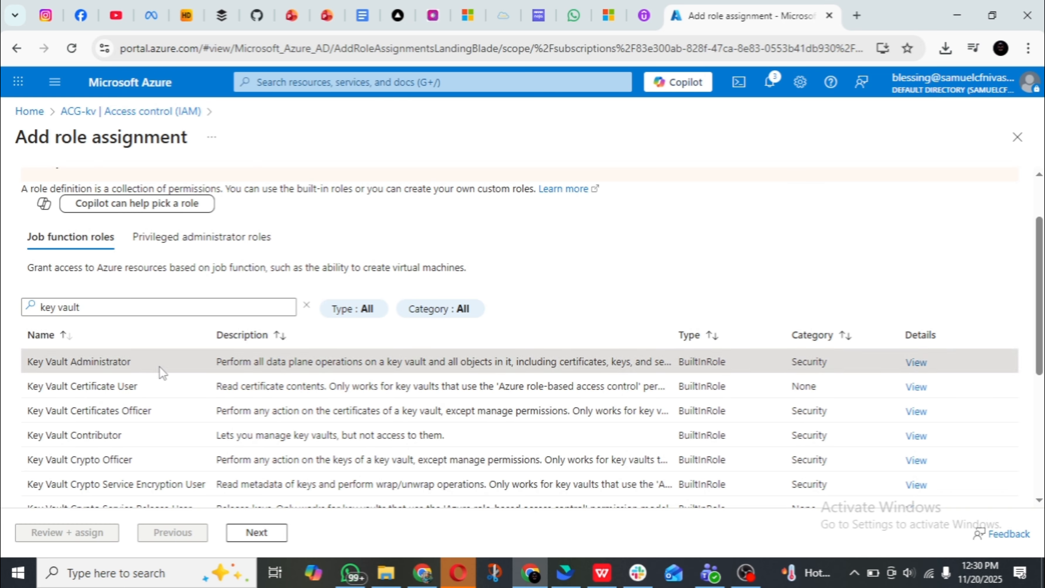
{"action": "left_click", "coordinate": [253, 532]}
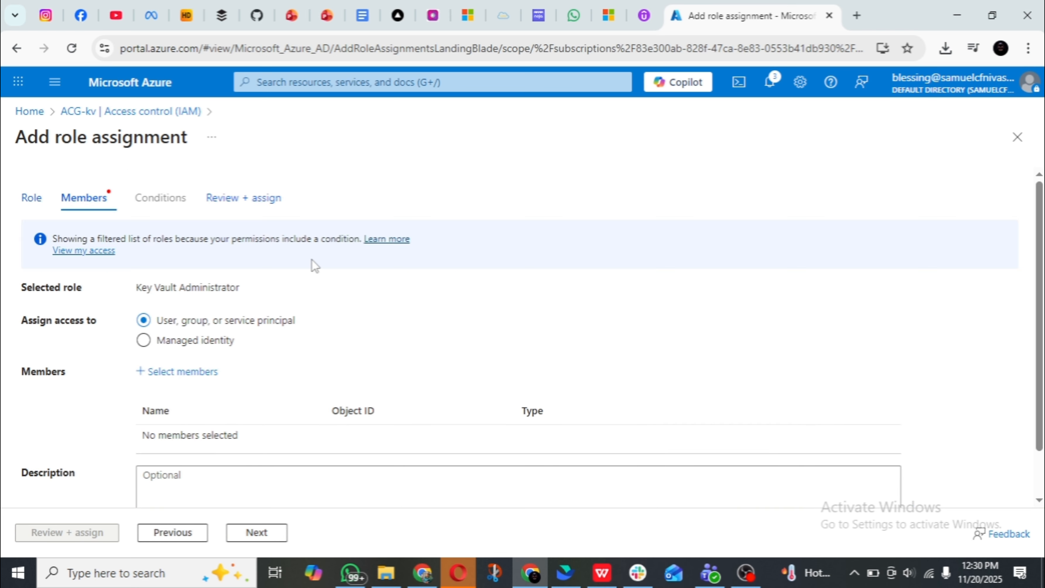
{"action": "scroll", "coordinate": [312, 263], "scroll_direction": "down", "scroll_amount": 1}
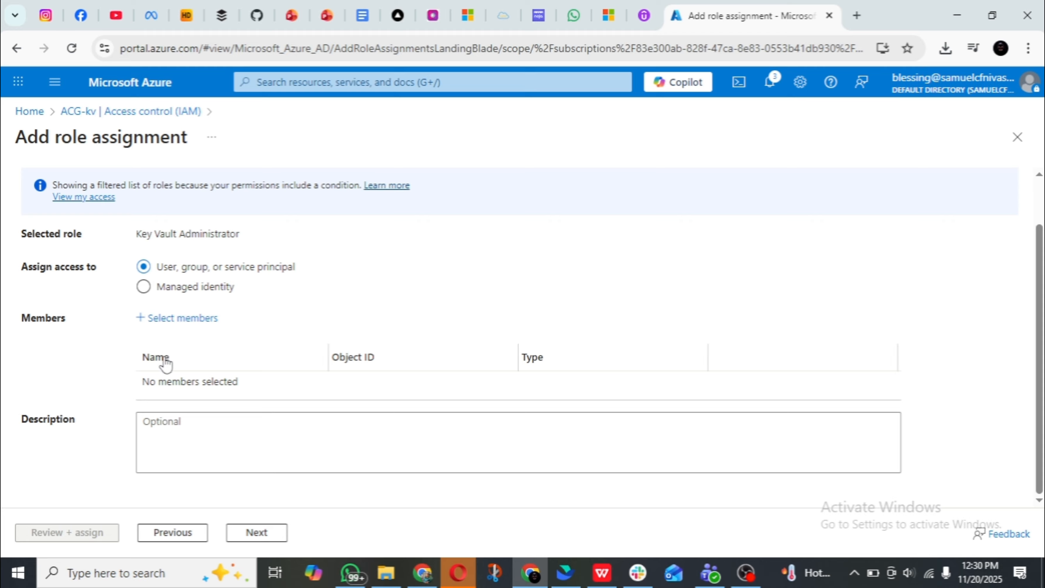
Add both listed directory users as members of the Key Vault Administrator role assignment
{"action": "left_click", "coordinate": [192, 318]}
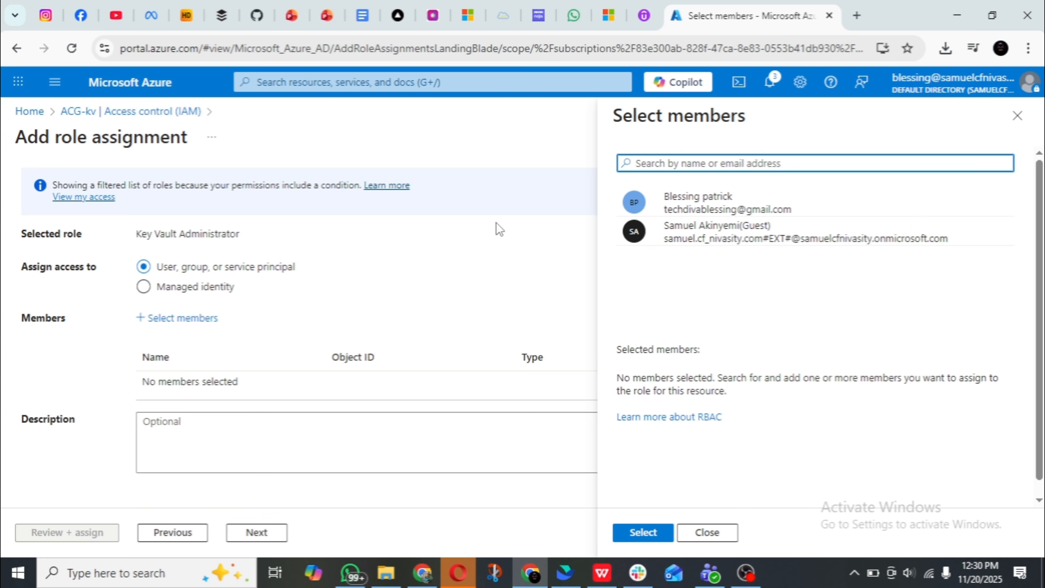
{"action": "left_click", "coordinate": [837, 208]}
{"action": "left_click", "coordinate": [836, 233]}
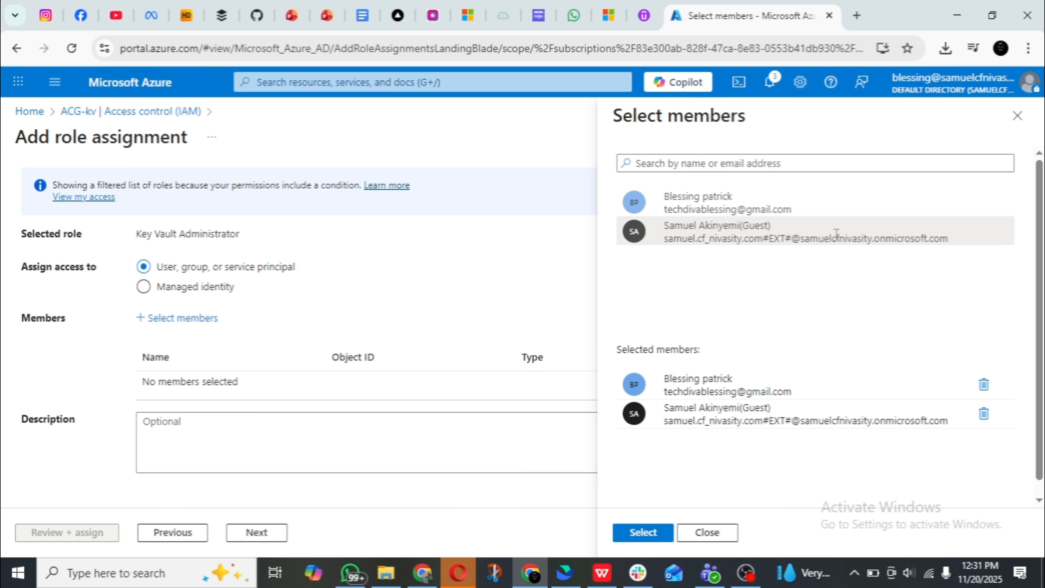
{"action": "left_click", "coordinate": [643, 532]}
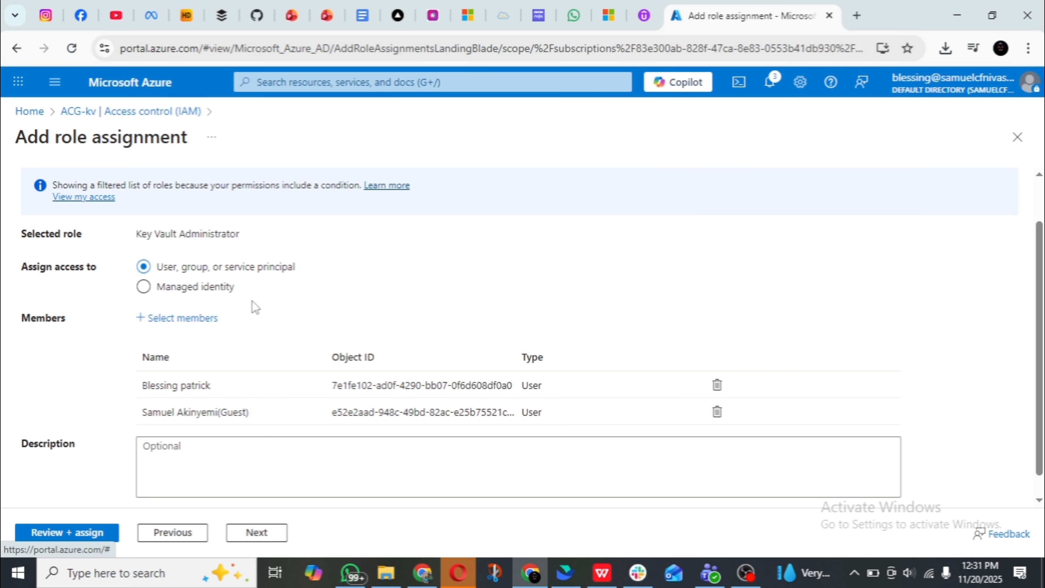
Review and submit the Key Vault Administrator assignment, and check it in the vault's role assignments
{"action": "scroll", "coordinate": [250, 345], "scroll_direction": "down", "scroll_amount": 1}
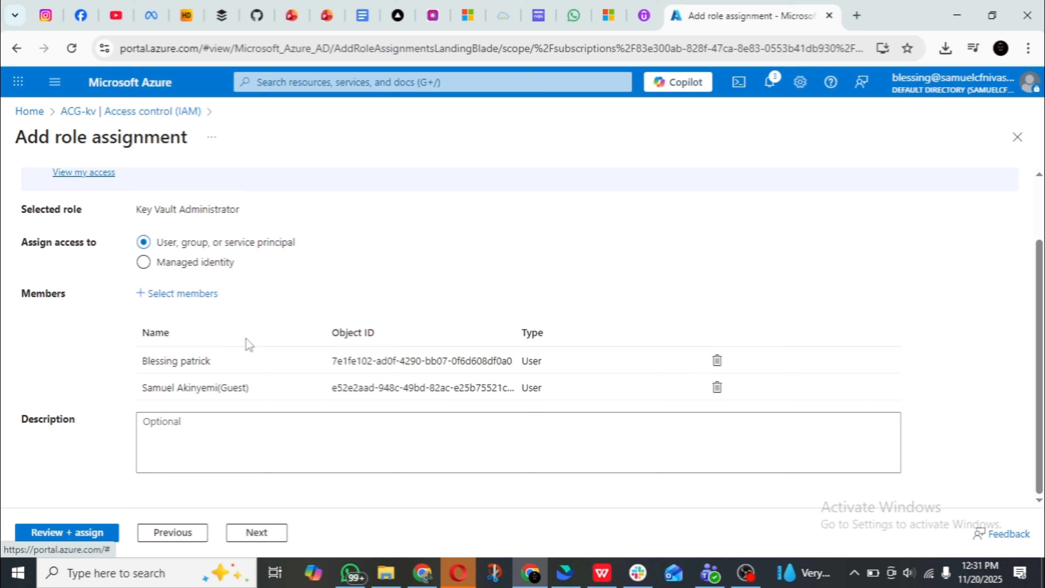
{"action": "left_click", "coordinate": [270, 535]}
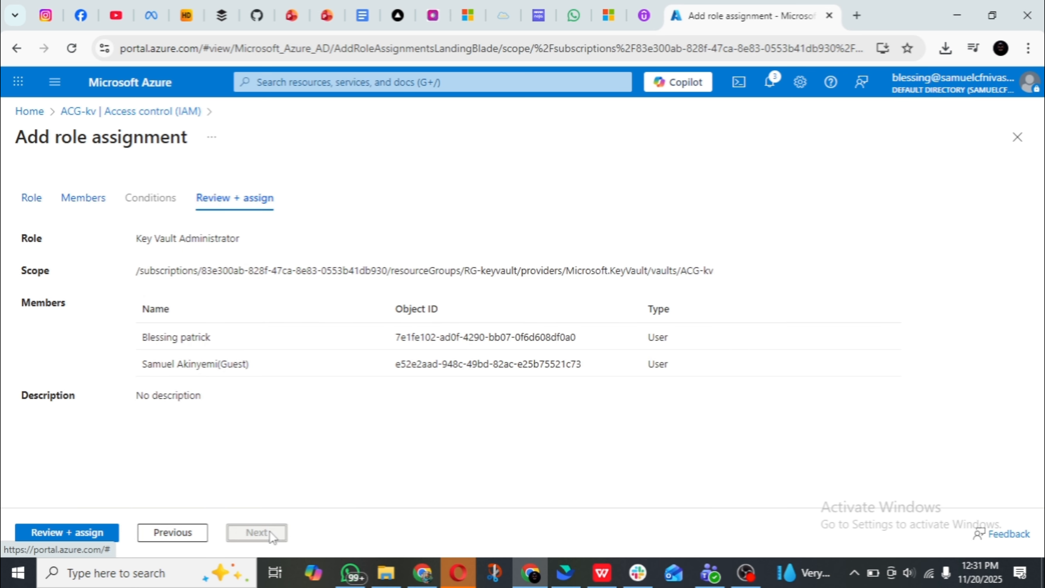
{"action": "left_click", "coordinate": [93, 533]}
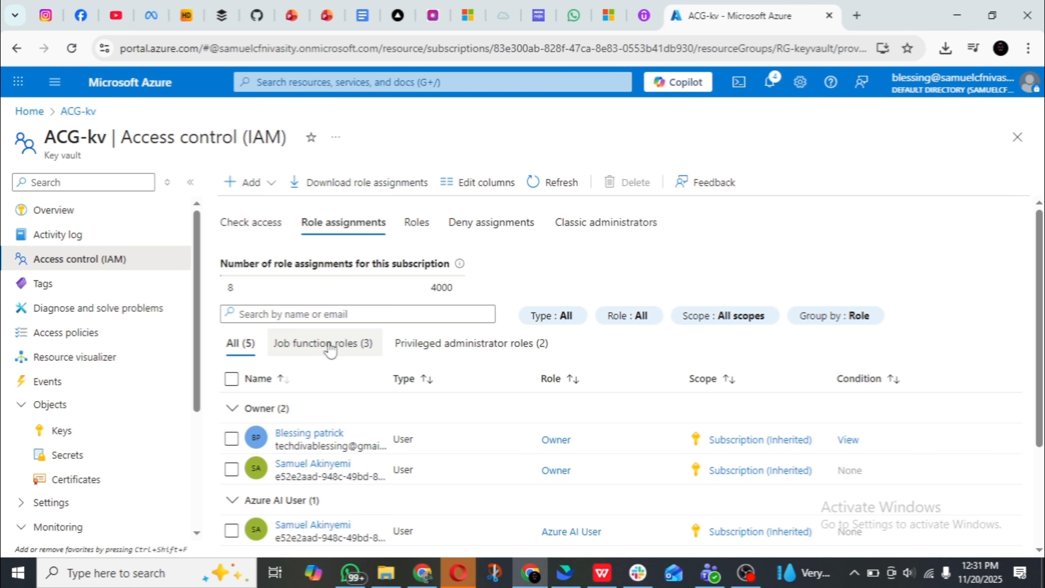
{"action": "scroll", "coordinate": [352, 420], "scroll_direction": "down", "scroll_amount": 3}
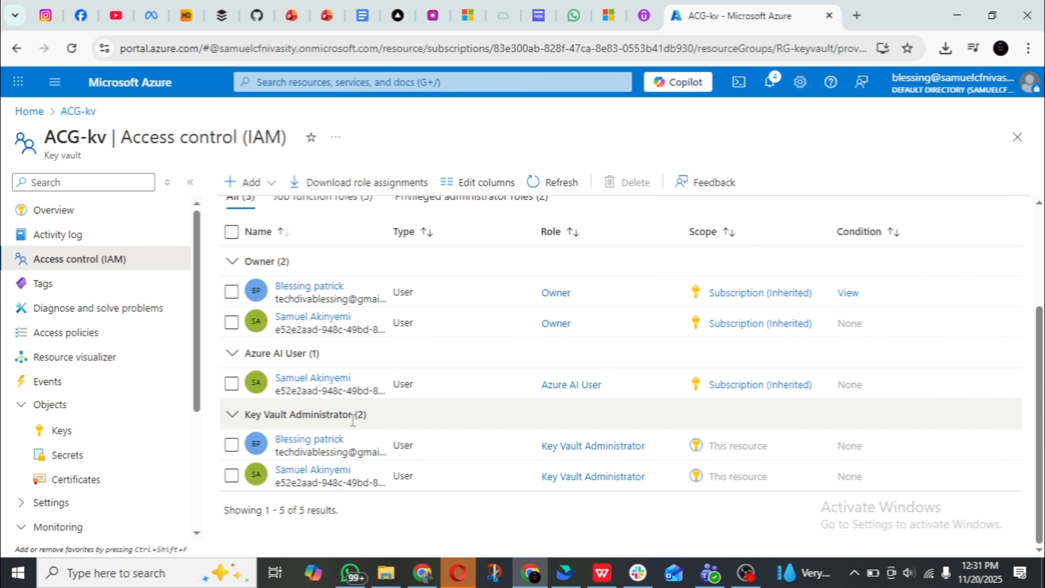
{"action": "scroll", "coordinate": [353, 420], "scroll_direction": "up", "scroll_amount": 3}
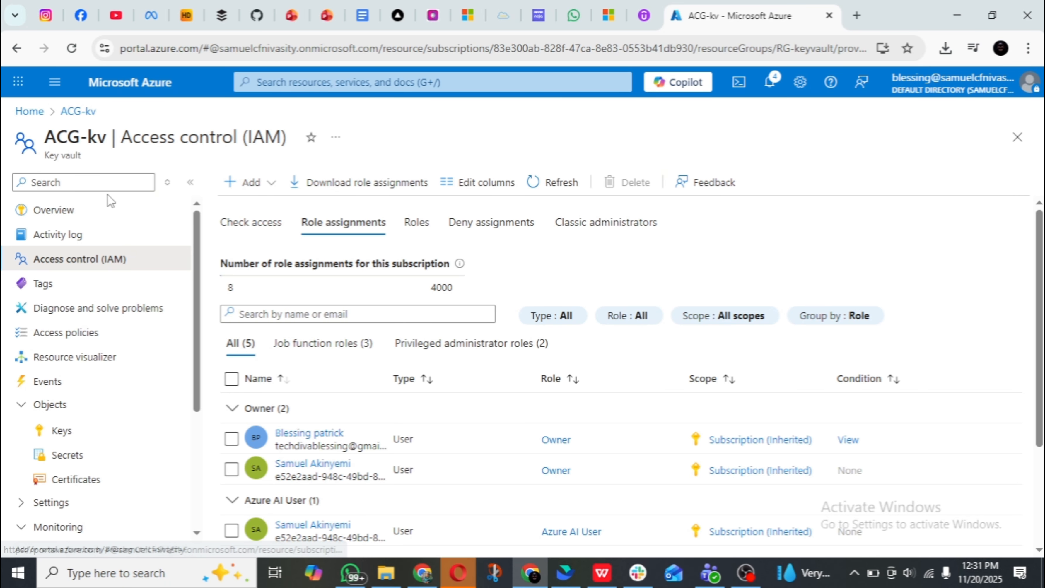
Refresh the ACG-kv overview and open the vault's keys
{"action": "left_click", "coordinate": [73, 208]}
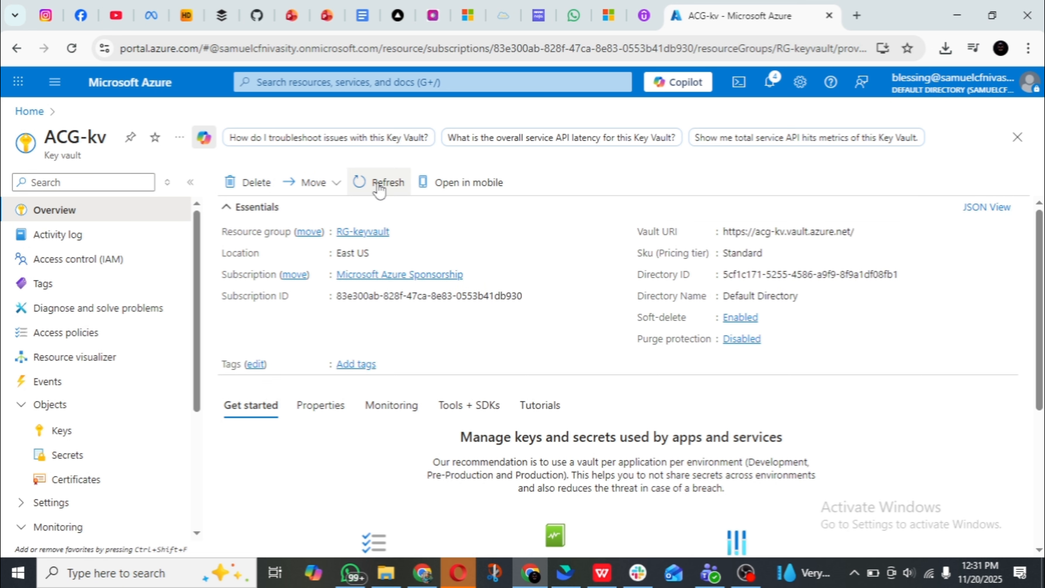
{"action": "left_click", "coordinate": [379, 186]}
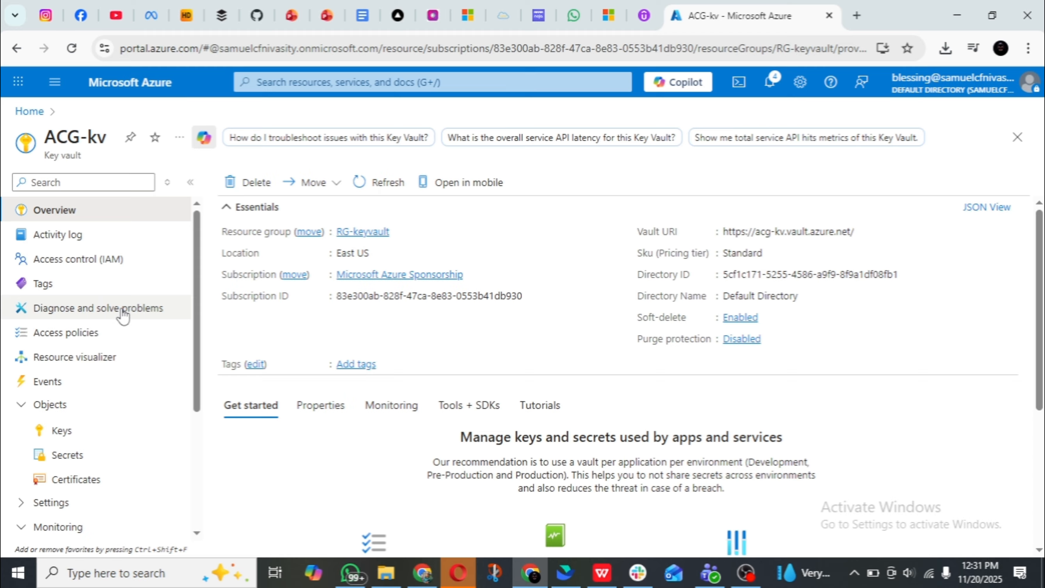
{"action": "scroll", "coordinate": [123, 305], "scroll_direction": "down", "scroll_amount": 2}
{"action": "left_click", "coordinate": [86, 362]}
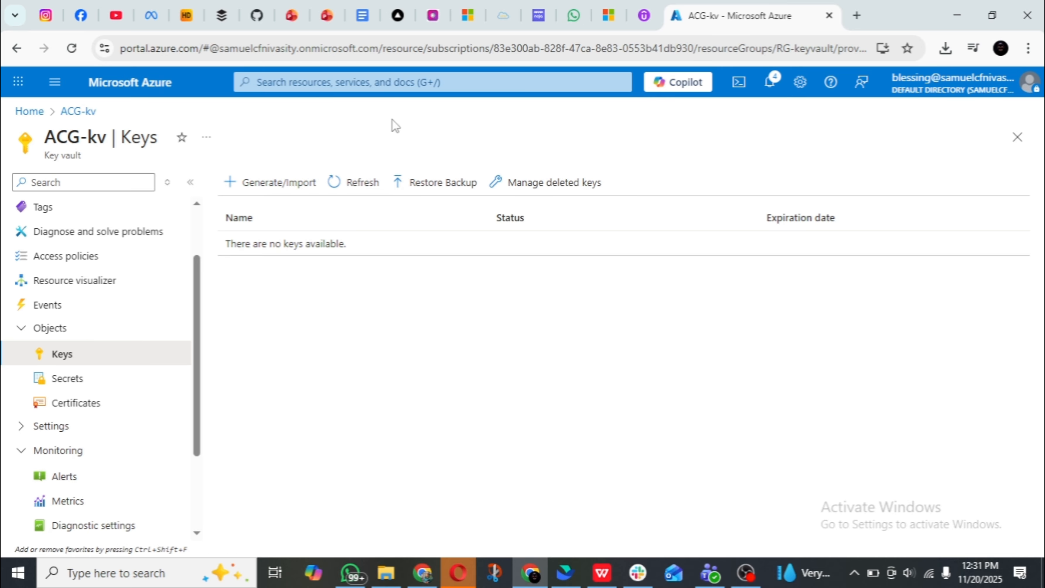
Generate an enabled 2048-bit RSA key named keys-acg in the vault
{"action": "left_click", "coordinate": [266, 195]}
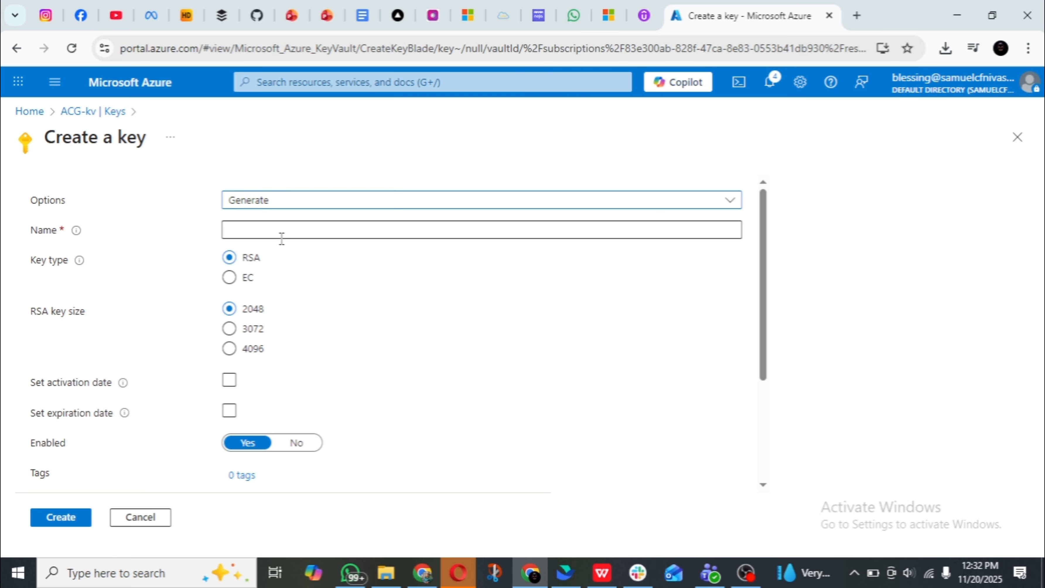
{"action": "left_click", "coordinate": [284, 231]}
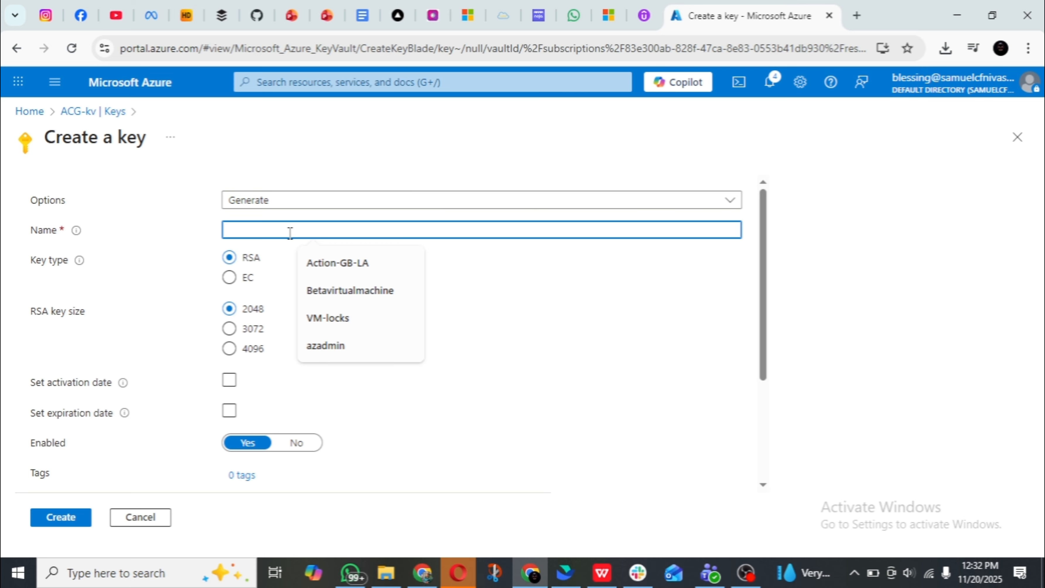
{"action": "type", "text": "keys"}
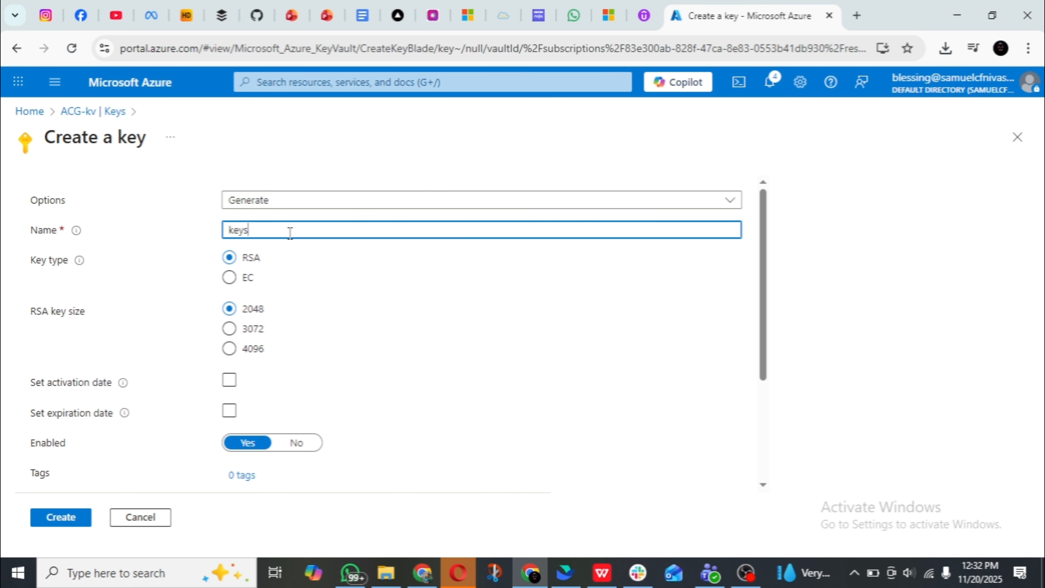
{"action": "type", "text": "-acg"}
{"action": "scroll", "coordinate": [334, 315], "scroll_direction": "down", "scroll_amount": 4}
{"action": "left_click", "coordinate": [67, 520]}
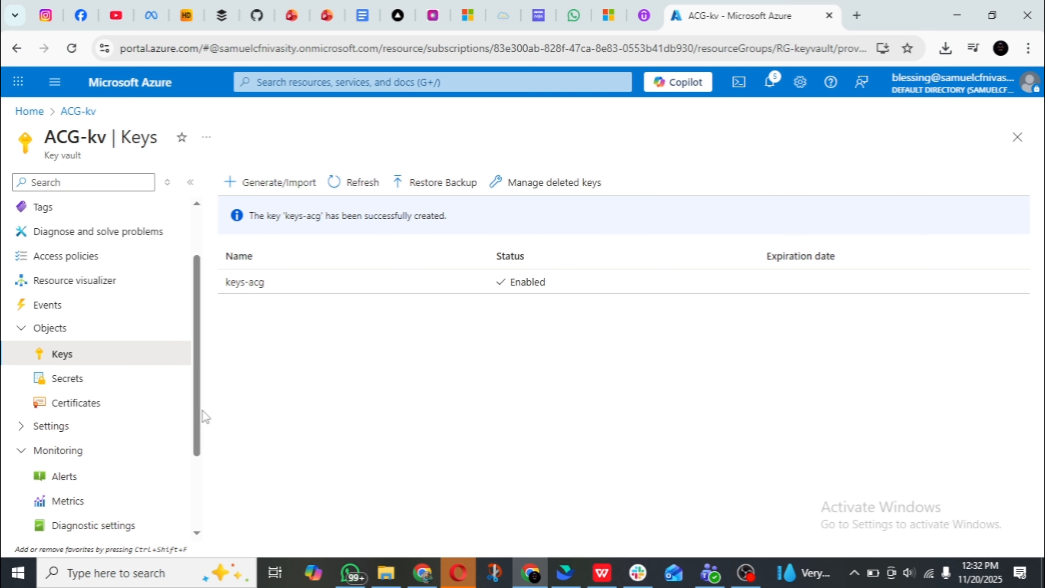
Create an enabled secret named secrets-acg in the vault, using the manual upload option and the prefilled secret value
{"action": "left_click", "coordinate": [123, 388]}
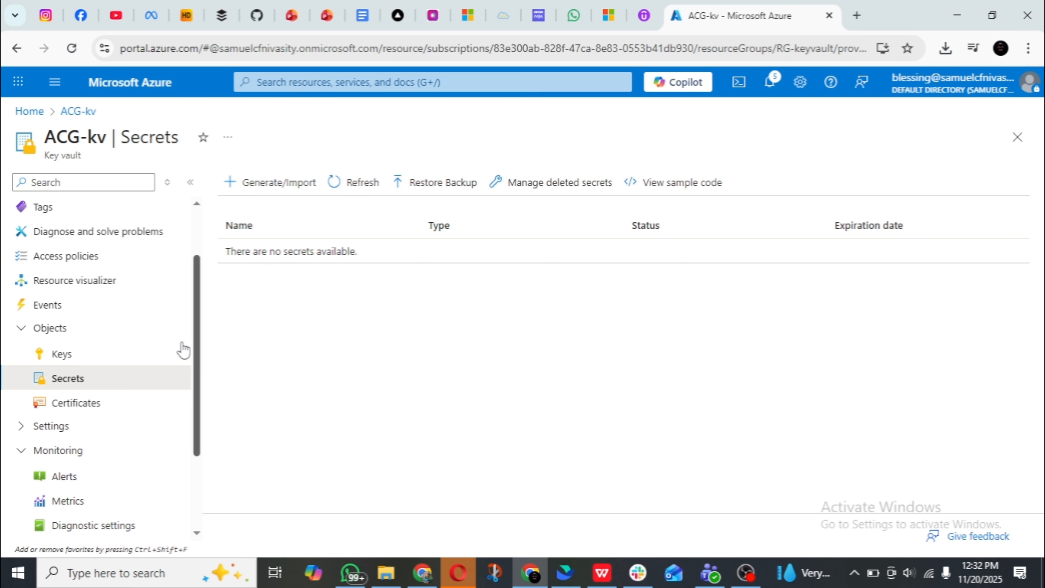
{"action": "left_click", "coordinate": [298, 191]}
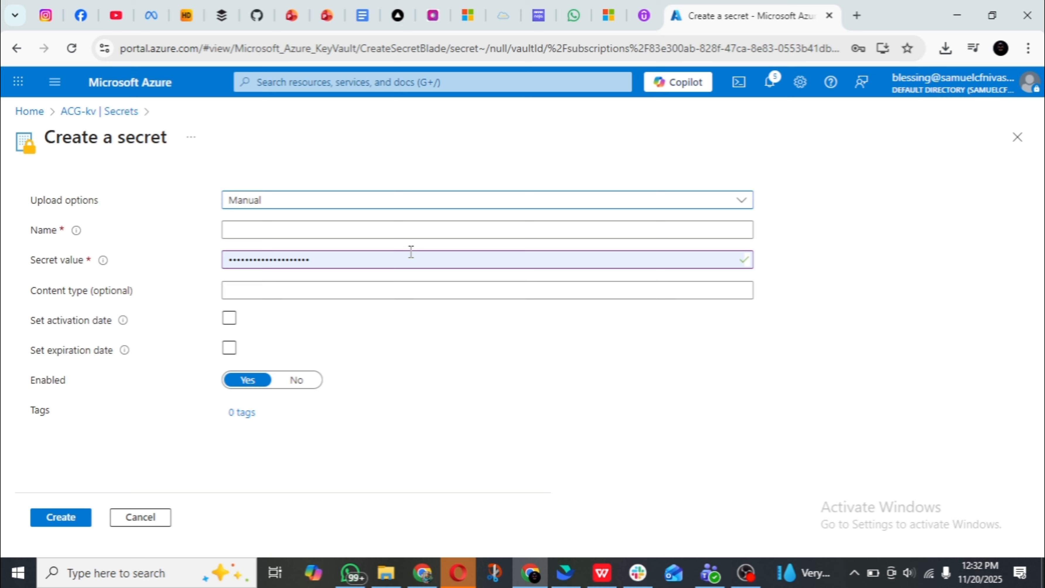
{"action": "left_click", "coordinate": [314, 227]}
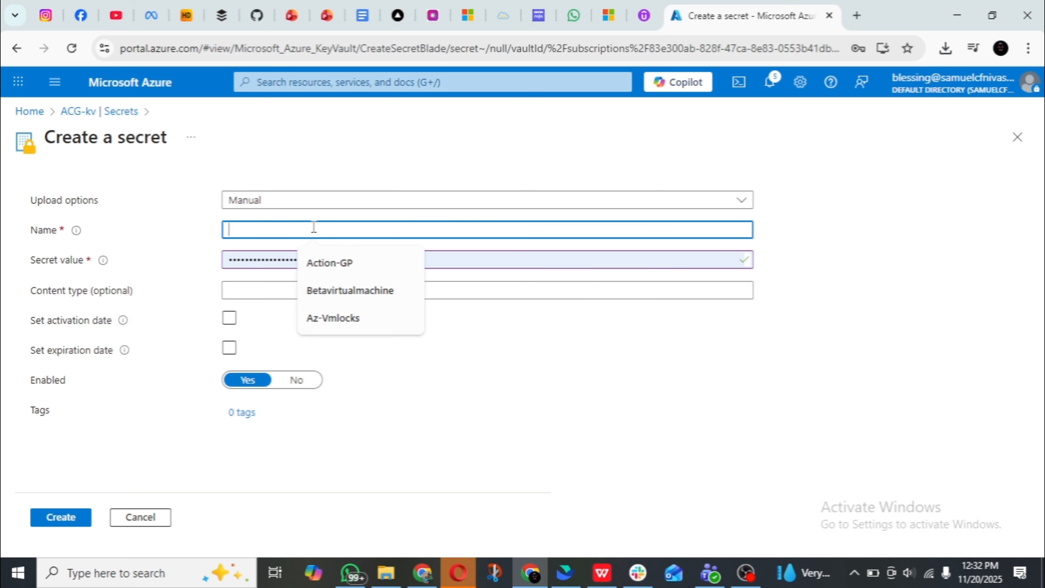
{"action": "type", "text": "secr"}
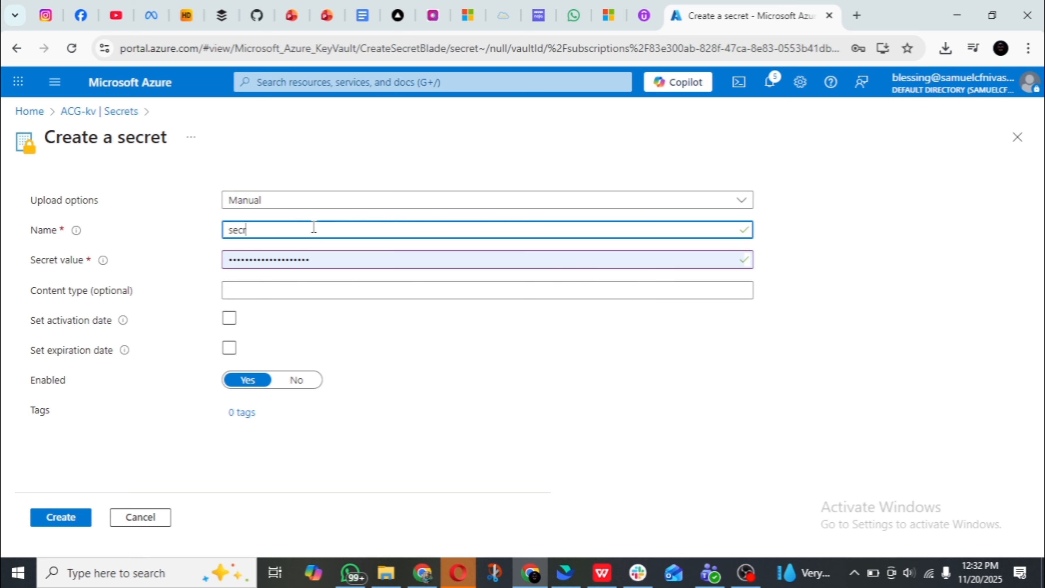
{"action": "type", "text": "ets-asd"}
{"action": "key", "text": "BackSpace"}
{"action": "key", "text": "BackSpace"}
{"action": "type", "text": "cg"}
{"action": "left_click", "coordinate": [268, 346]}
{"action": "left_click", "coordinate": [268, 344]}
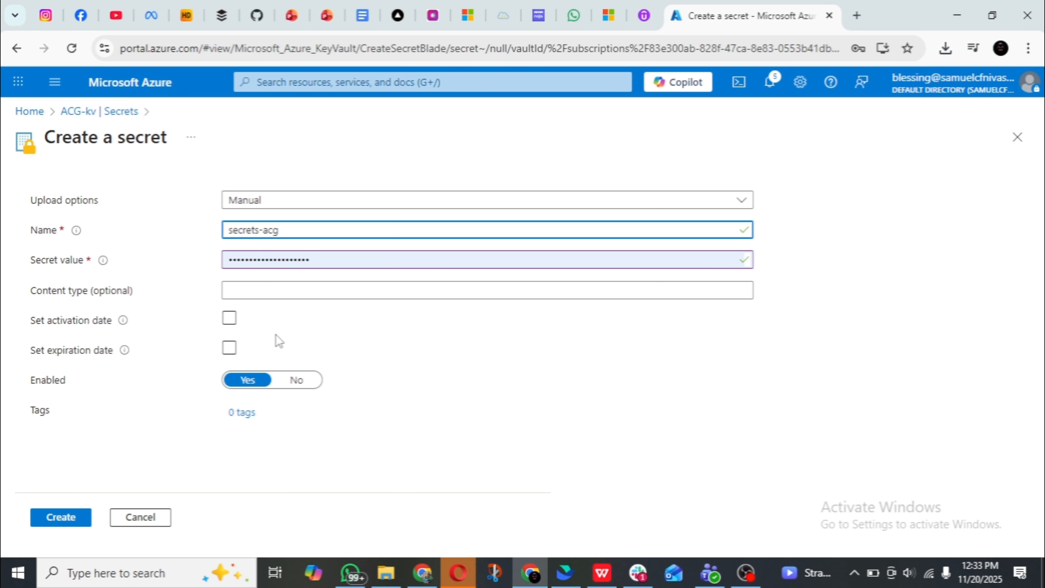
{"action": "left_click", "coordinate": [60, 518]}
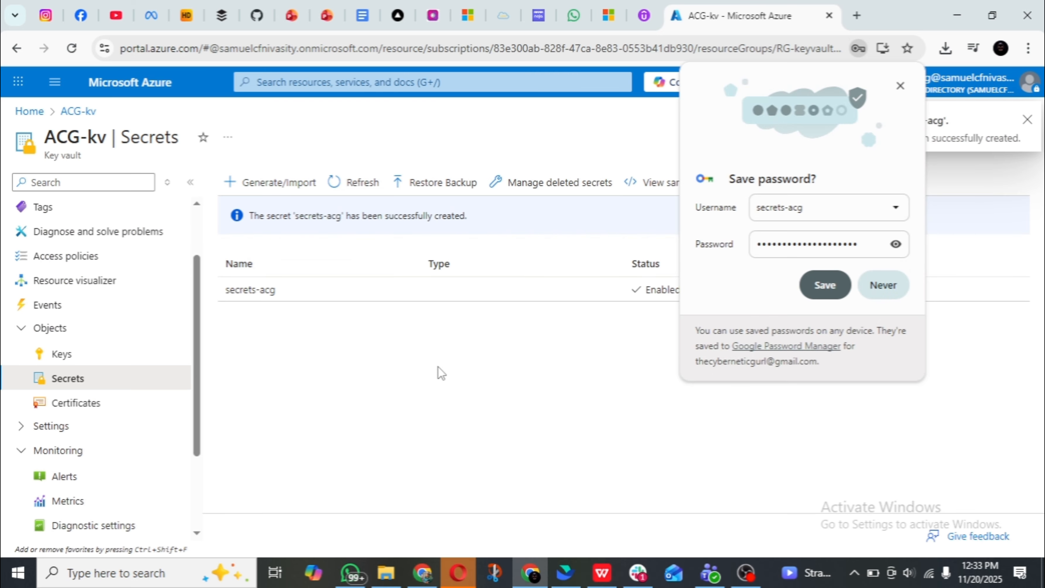
Briefly reveal the password in the browser's save-password prompt and dismiss the prompt without saving
{"action": "left_click", "coordinate": [895, 244]}
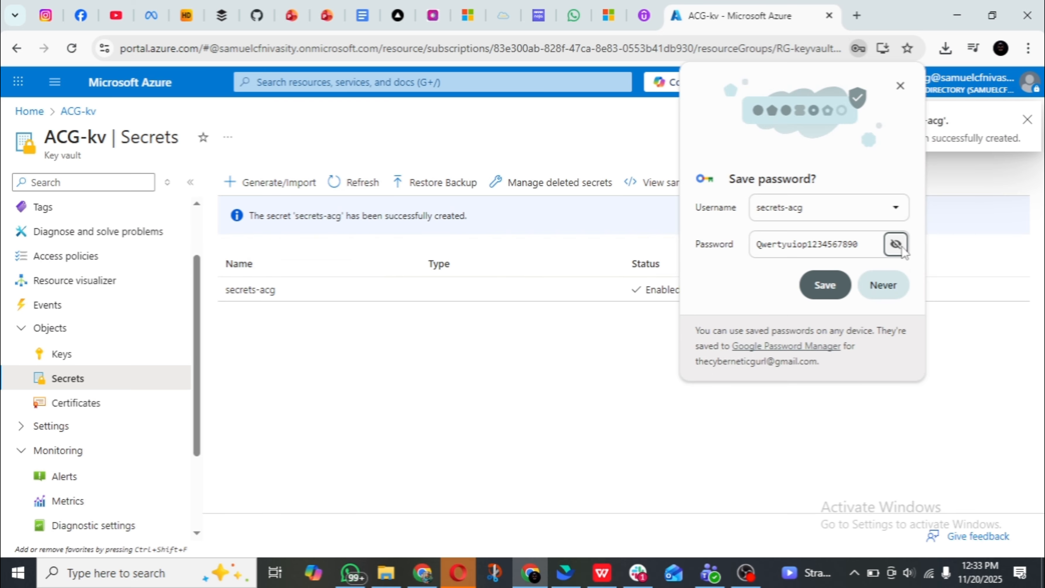
{"action": "left_click", "coordinate": [896, 244]}
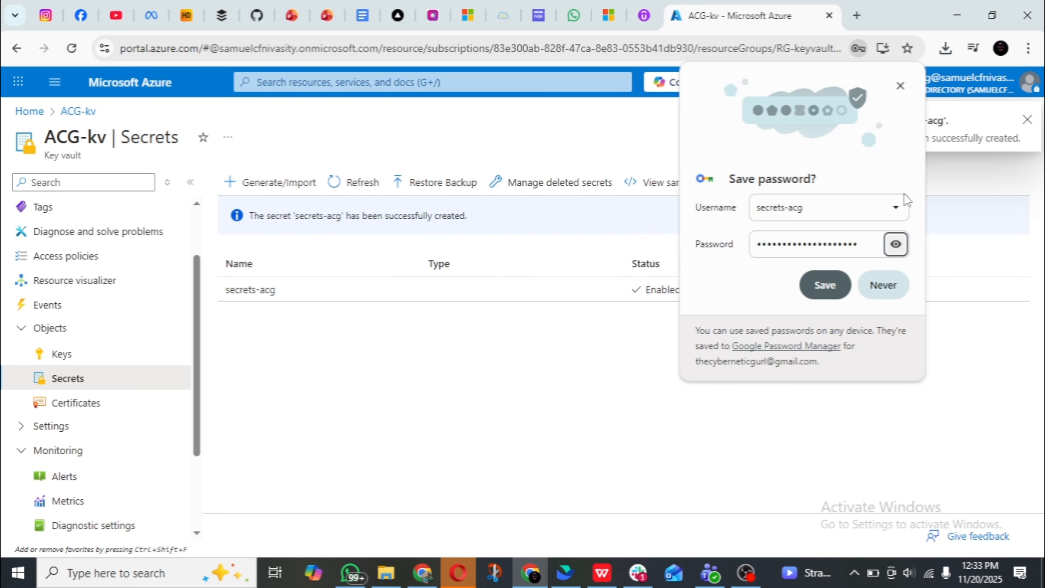
{"action": "left_click", "coordinate": [900, 88]}
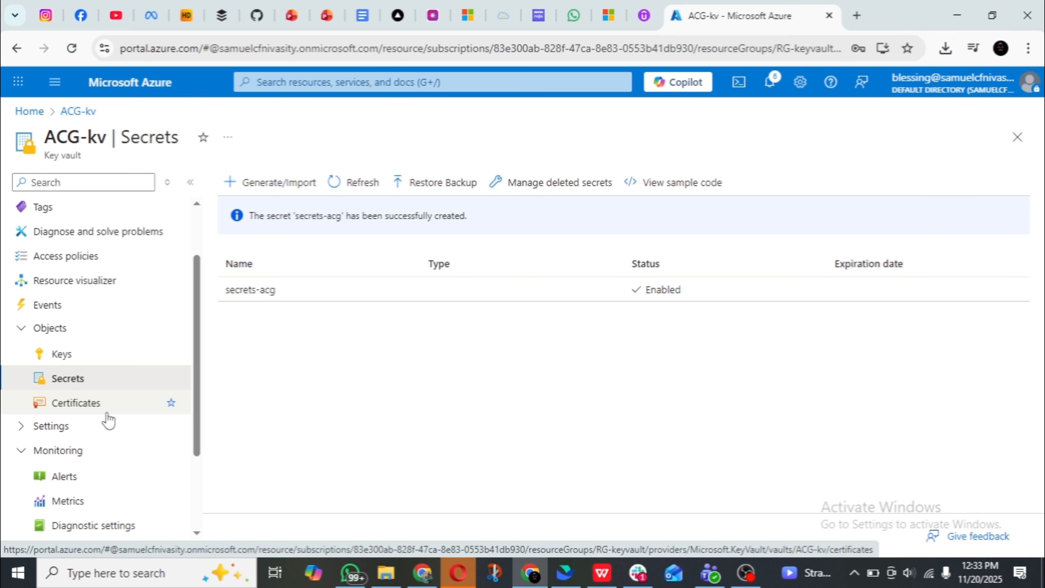
Start generating a self-signed certificate in the vault and name it acg-certificate
{"action": "left_click", "coordinate": [96, 405]}
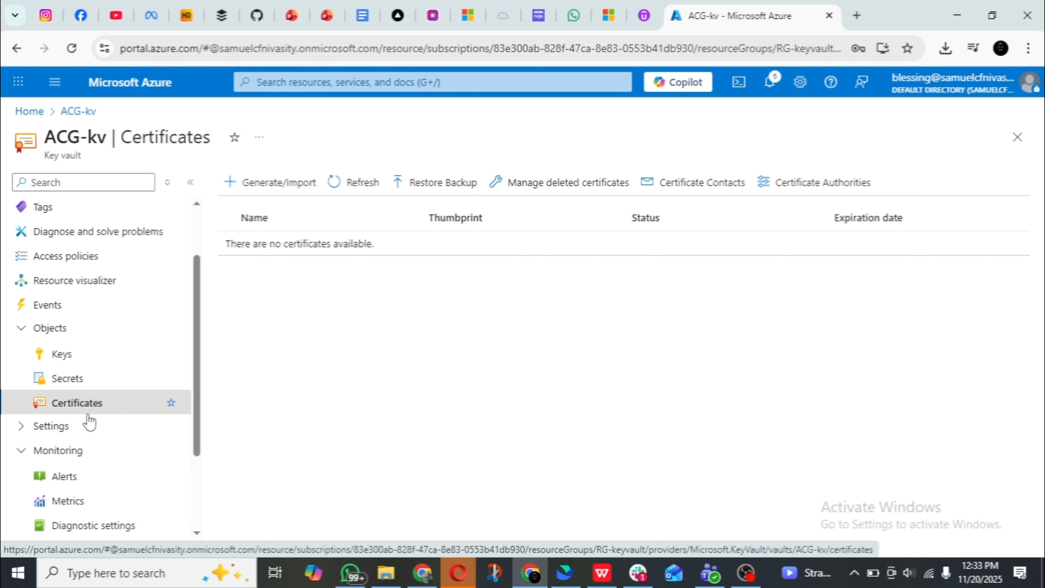
{"action": "left_click", "coordinate": [257, 190]}
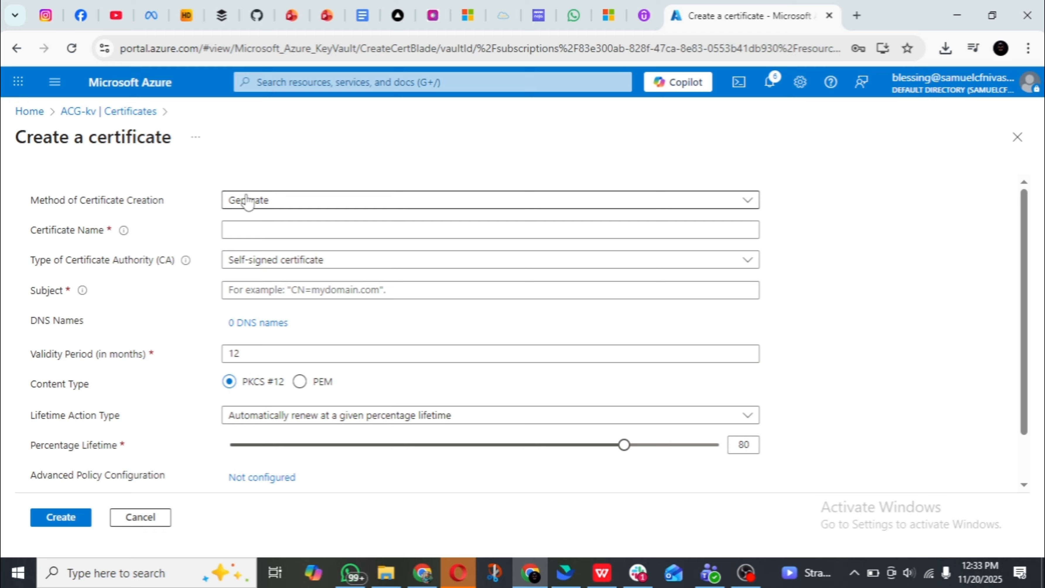
{"action": "scroll", "coordinate": [267, 288], "scroll_direction": "down", "scroll_amount": 2}
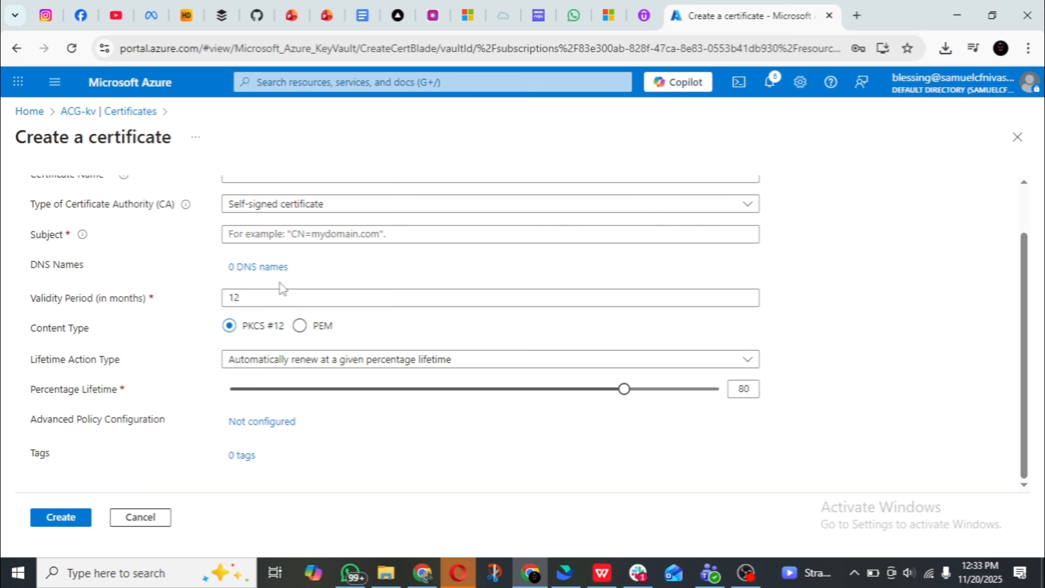
{"action": "scroll", "coordinate": [282, 288], "scroll_direction": "up", "scroll_amount": 2}
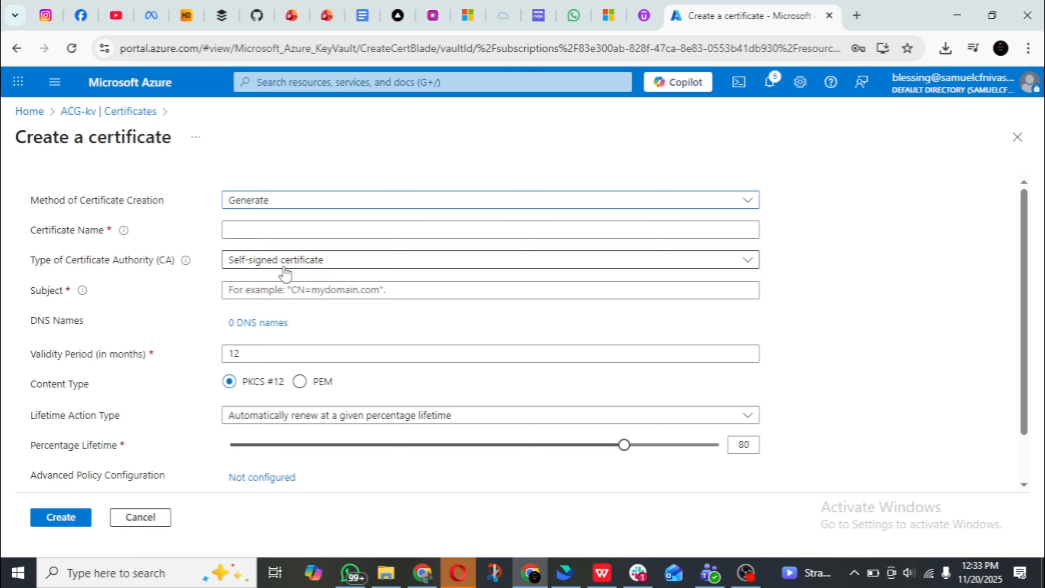
{"action": "left_click", "coordinate": [273, 230]}
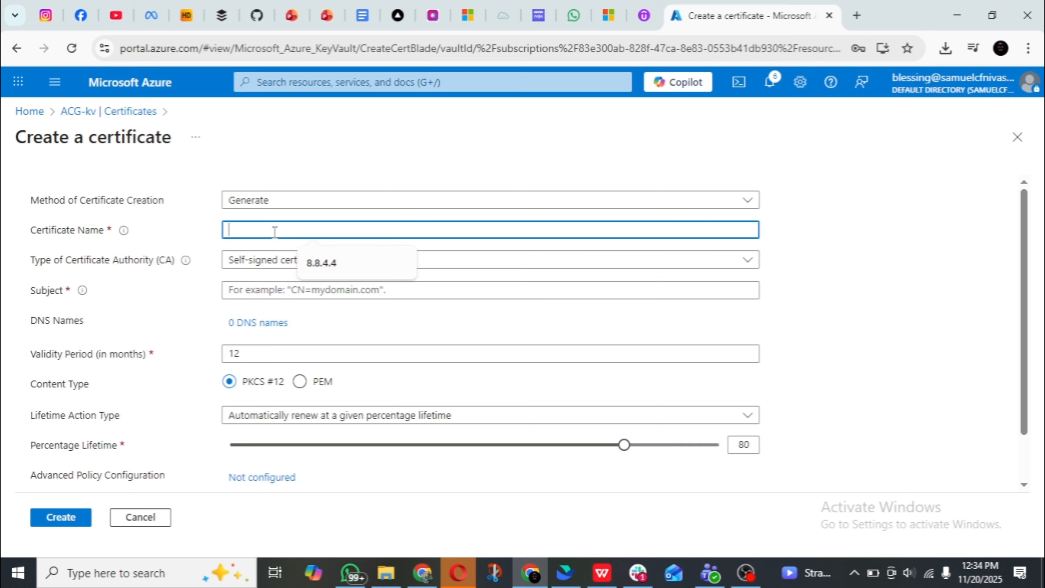
{"action": "type", "text": "acg"}
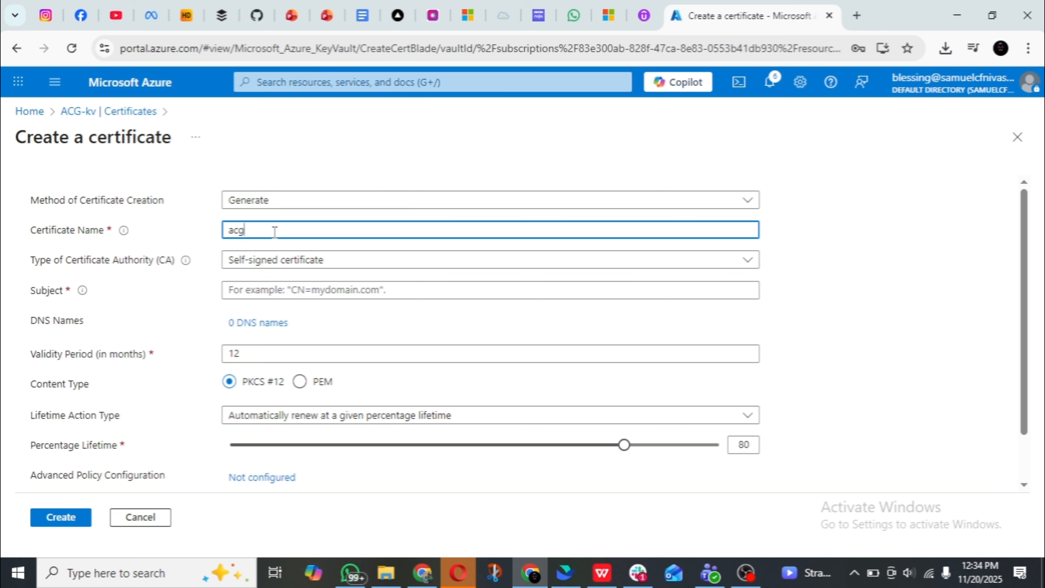
{"action": "type", "text": "-certificate"}
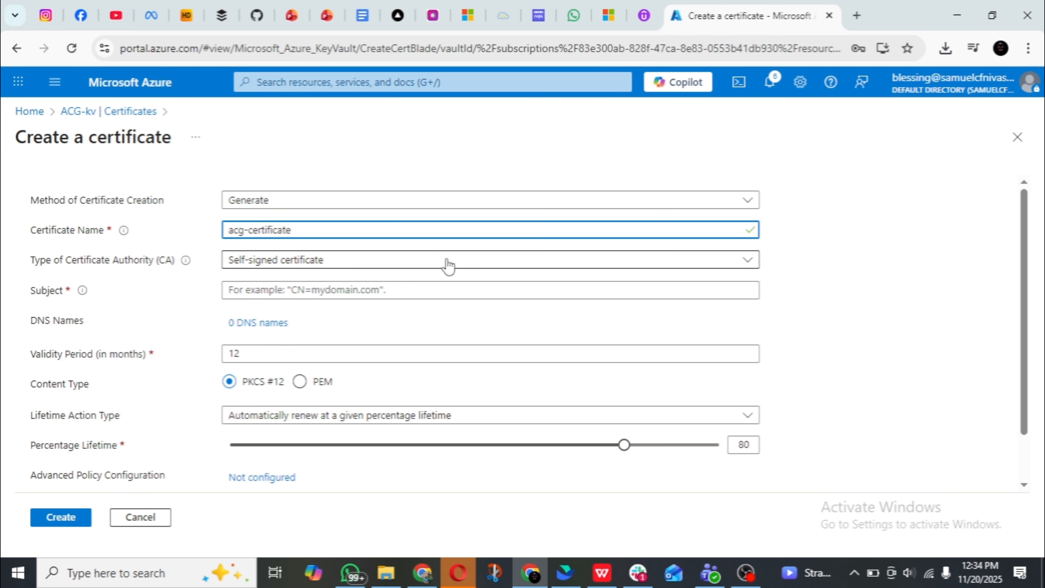
Enter the certificate's subject as a CN= common name with the owner's personal .buzz domain
{"action": "left_click", "coordinate": [403, 285]}
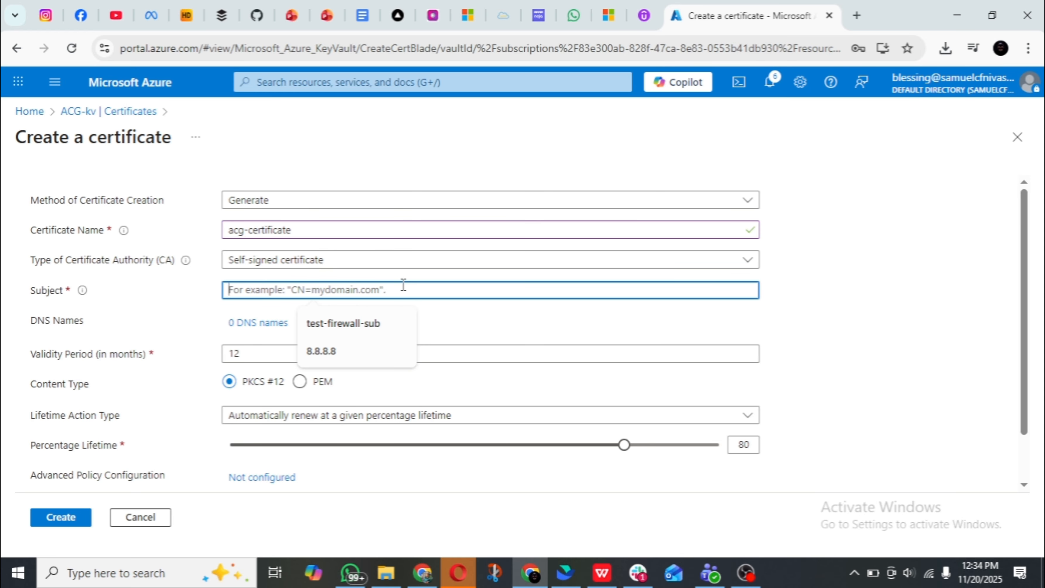
{"action": "type", "text": "CN"}
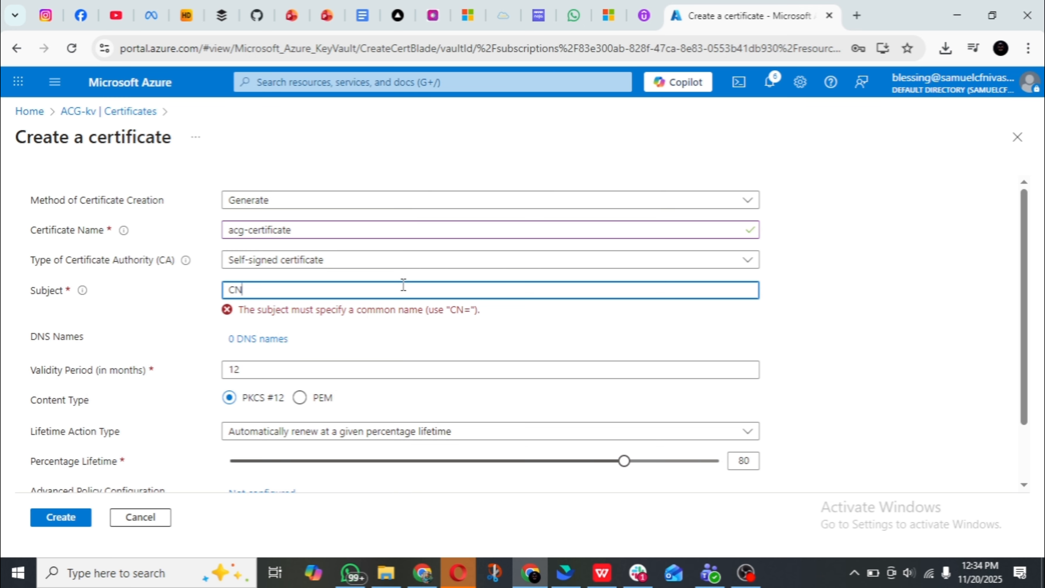
{"action": "type", "text": "=b"}
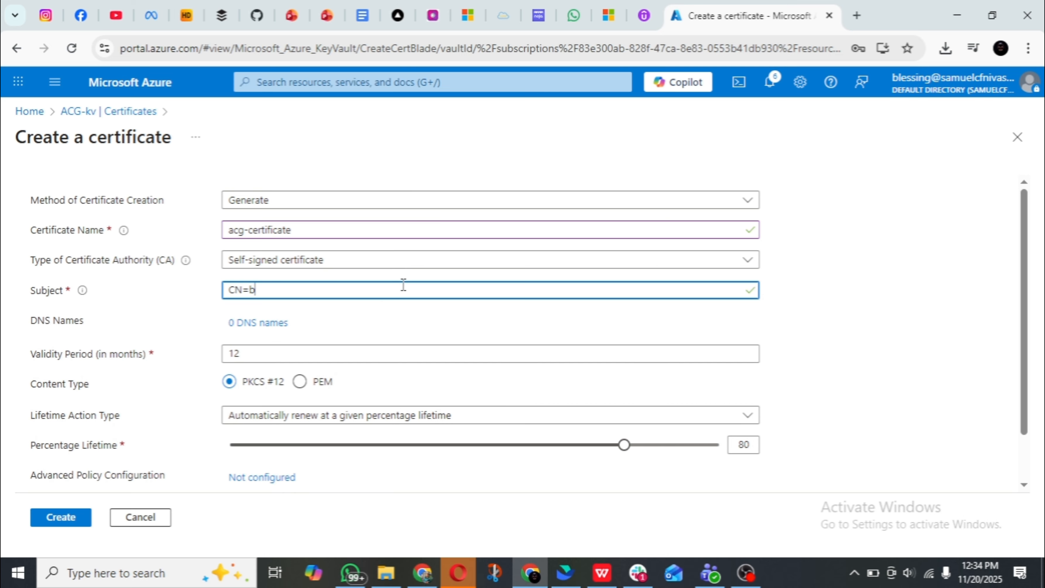
{"action": "type", "text": "lessingpatrick.buzz"}
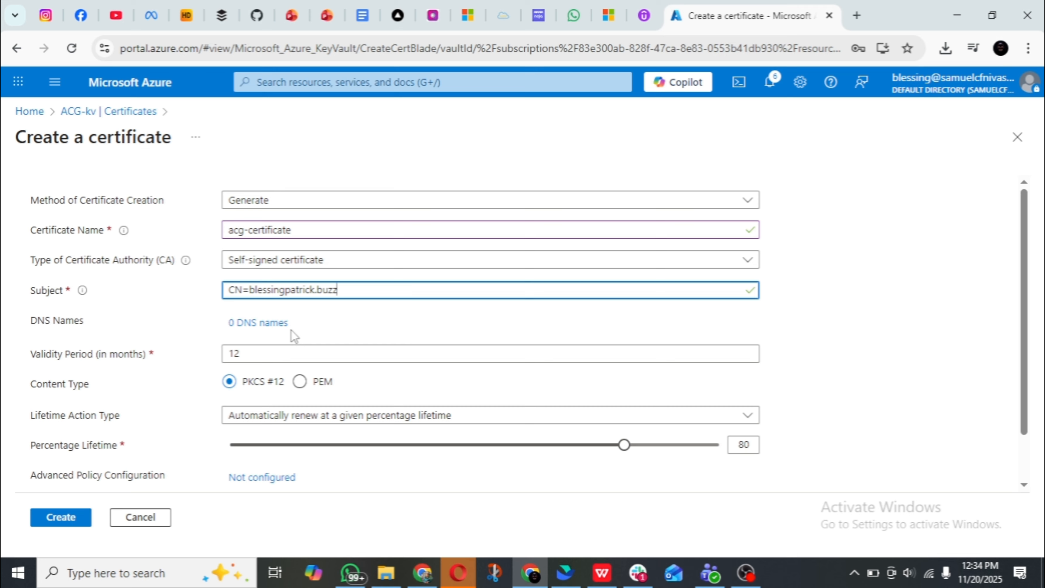
Set the certificate's percentage lifetime to 1 and its validity period to 1 month, and create the certificate
{"action": "scroll", "coordinate": [292, 335], "scroll_direction": "down", "scroll_amount": 2}
{"action": "left_click", "coordinate": [384, 304]}
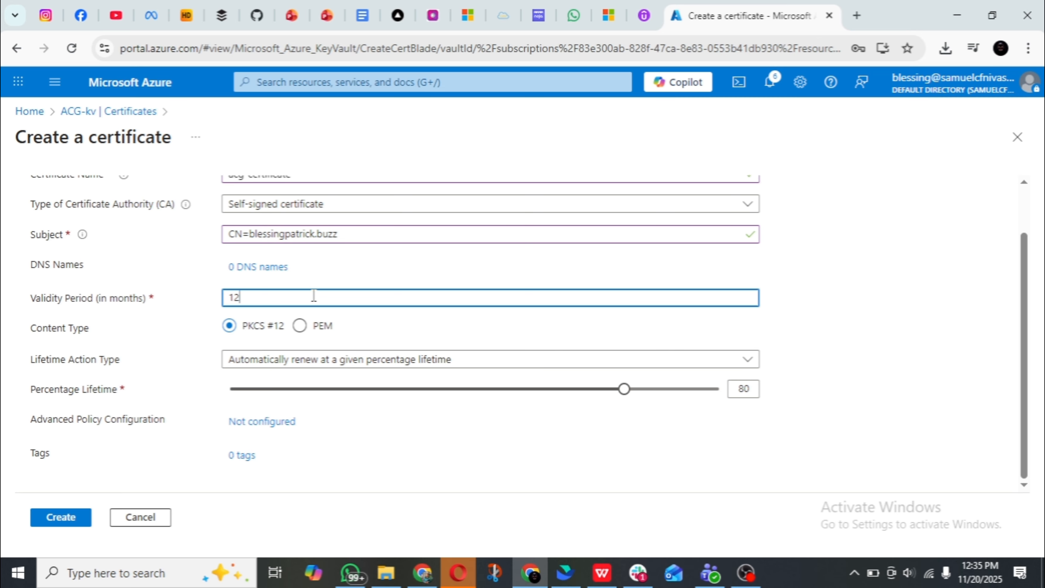
{"action": "left_click_drag", "start_coordinate": [623, 393], "coordinate": [229, 396]}
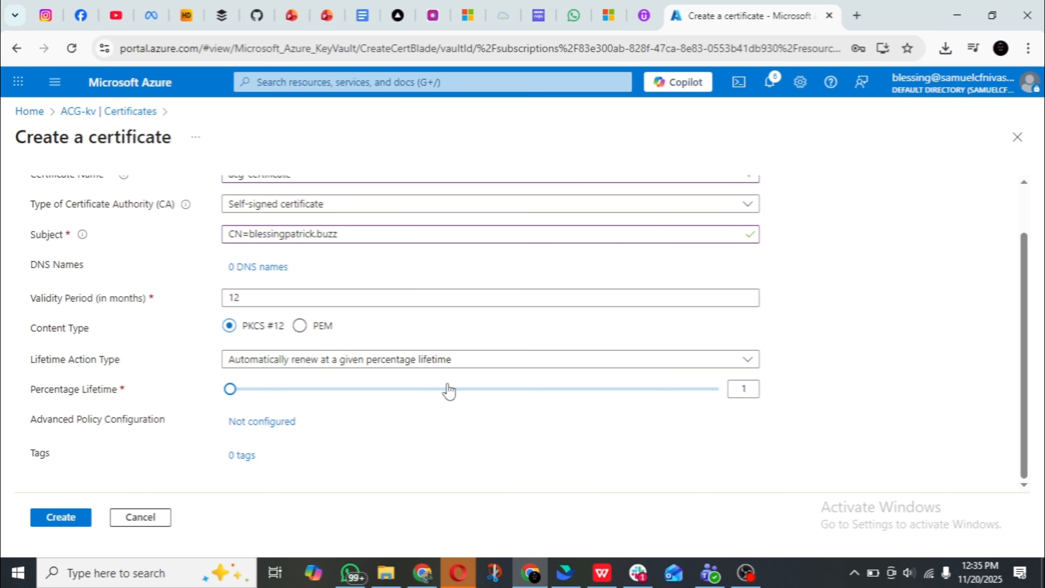
{"action": "left_click", "coordinate": [275, 301]}
{"action": "key", "text": "BackSpace"}
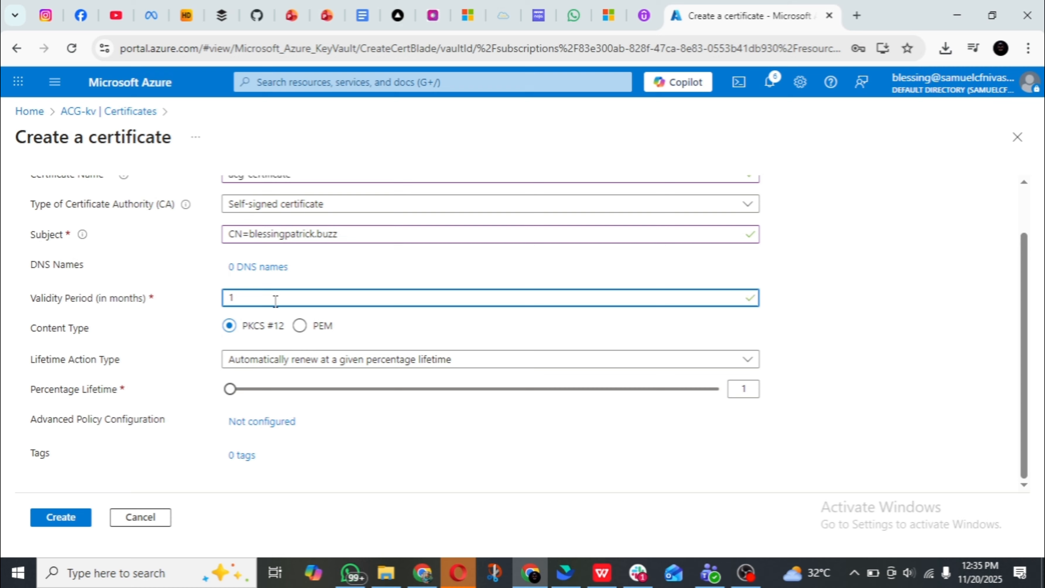
{"action": "scroll", "coordinate": [271, 300], "scroll_direction": "up", "scroll_amount": 2}
{"action": "scroll", "coordinate": [271, 301], "scroll_direction": "down", "scroll_amount": 2}
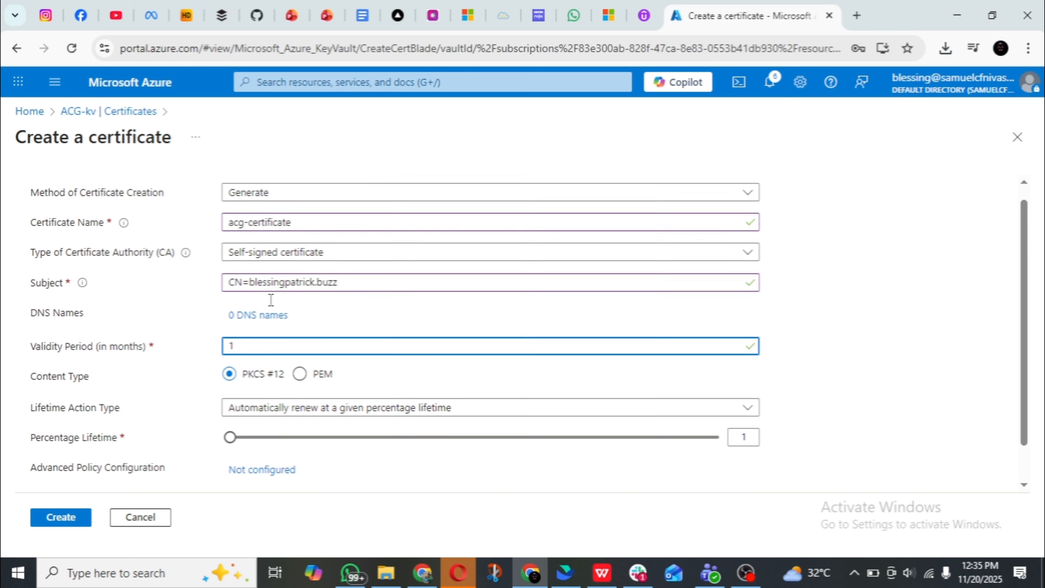
{"action": "left_click", "coordinate": [61, 523]}
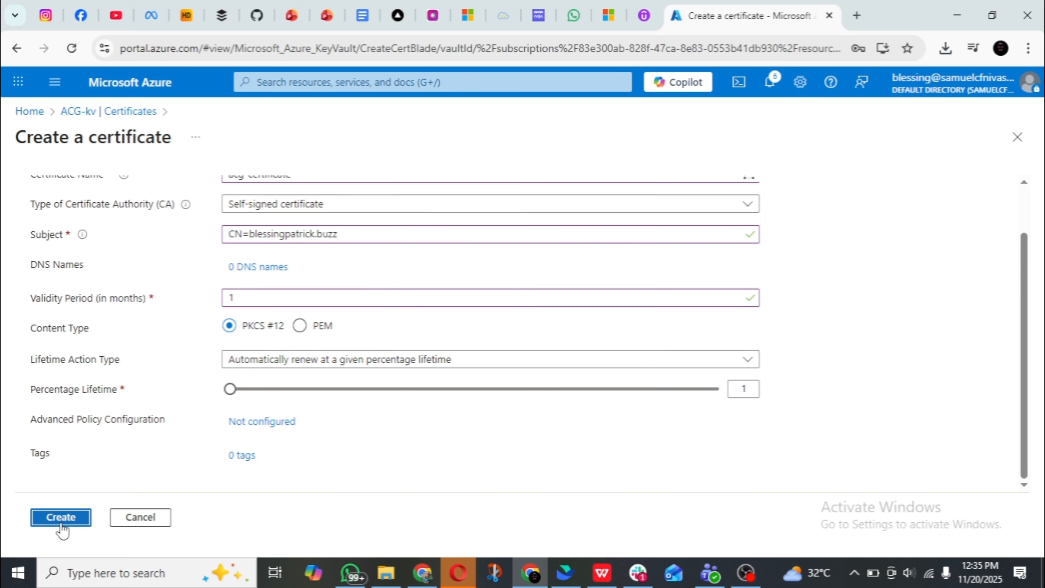